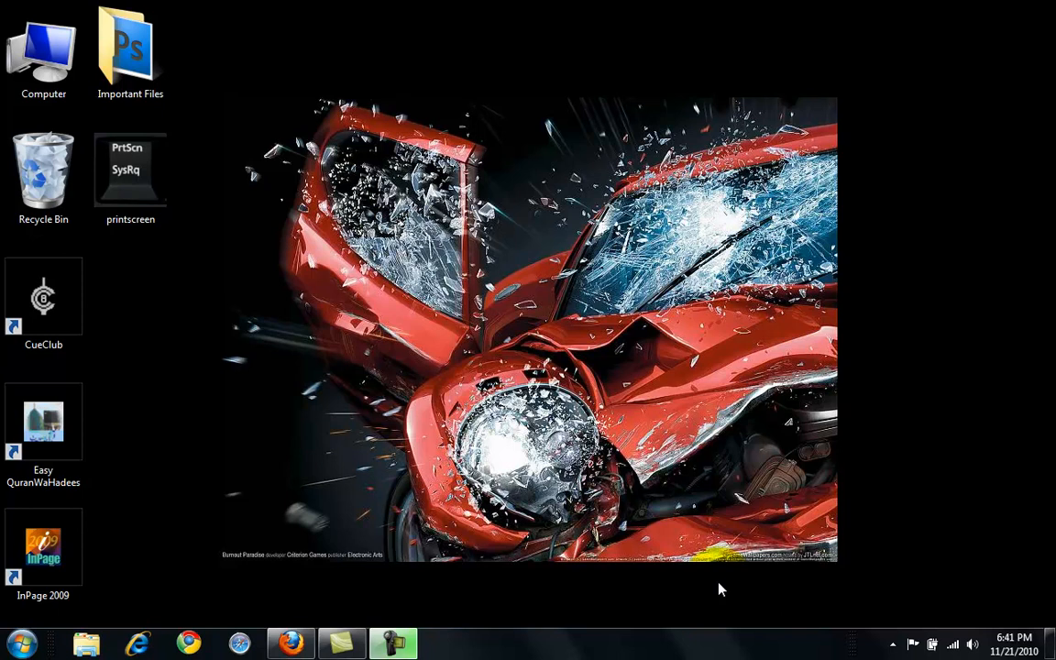
View the open PakistaniPoint page in Firefox, and open the desktop's printscreen image enlarged in Windows Photo Viewer.
{"action": "left_click", "coordinate": [330, 612]}
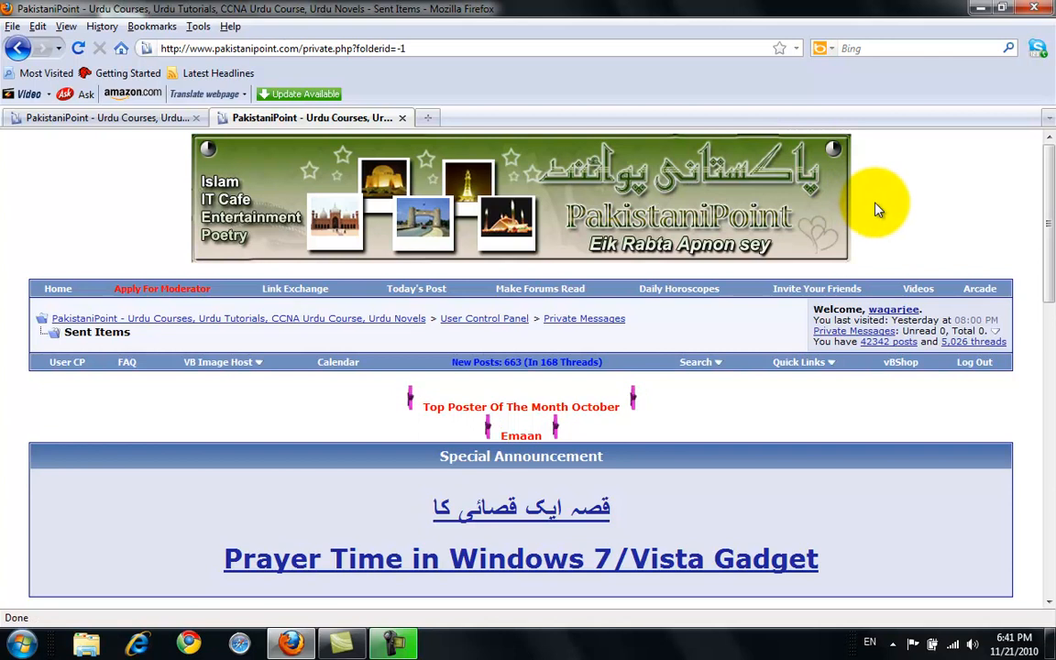
{"action": "left_click", "coordinate": [983, 8]}
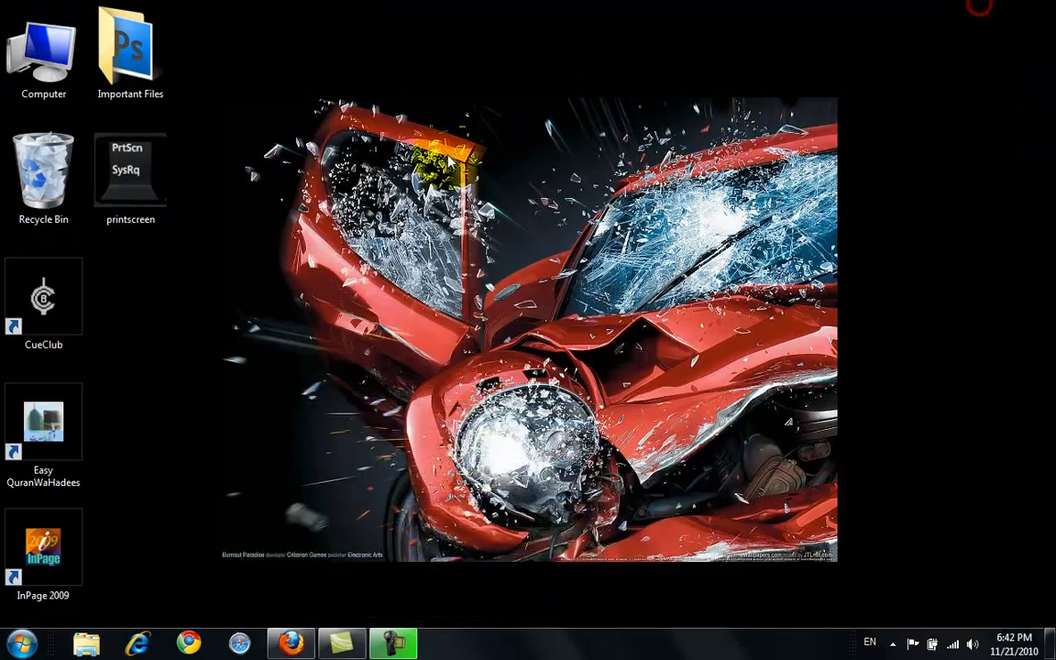
{"action": "right_click", "coordinate": [139, 154]}
{"action": "left_click", "coordinate": [212, 254]}
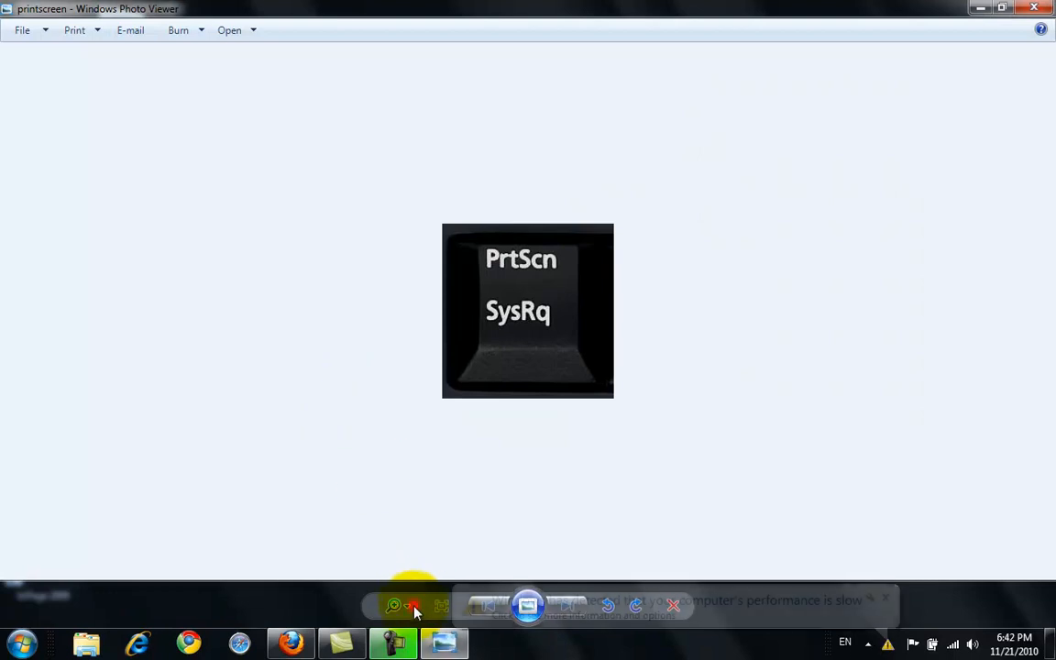
{"action": "left_click", "coordinate": [407, 608]}
{"action": "left_click_drag", "start_coordinate": [409, 608], "coordinate": [408, 589]}
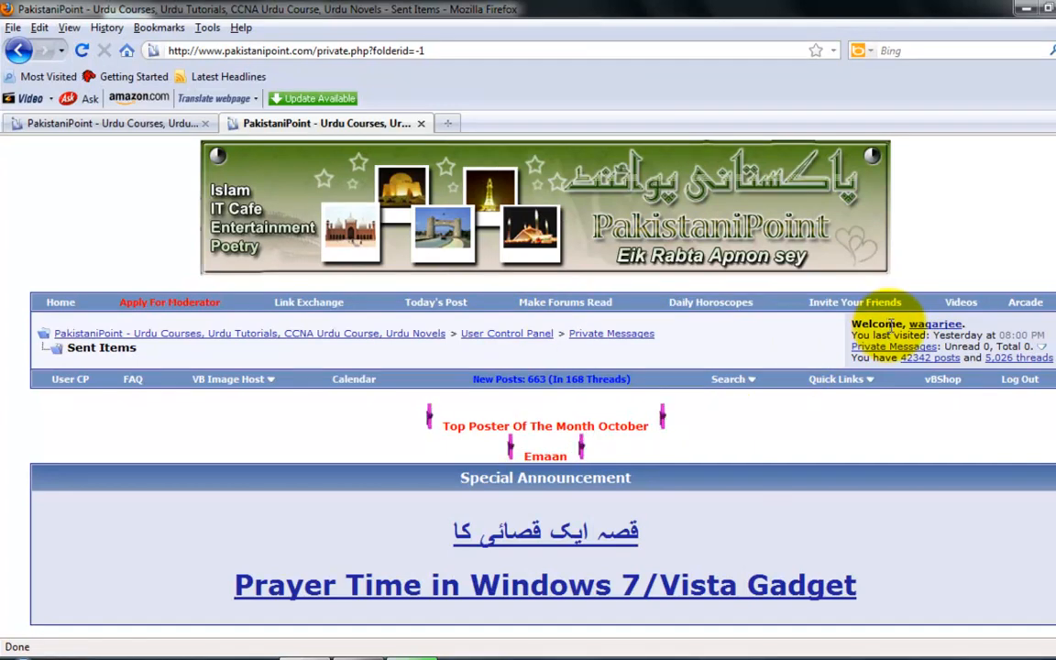
Minimize the browser and launch Paint from the Accessories programs.
{"action": "left_click", "coordinate": [1025, 7]}
{"action": "left_click", "coordinate": [23, 654]}
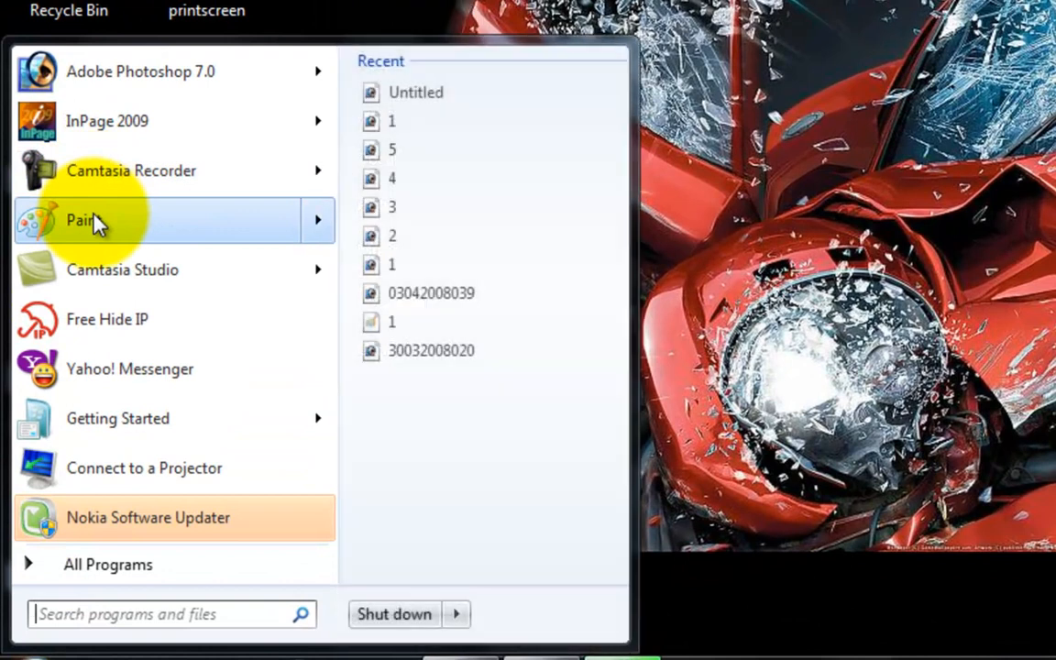
{"action": "left_click", "coordinate": [104, 565]}
{"action": "left_click", "coordinate": [104, 564]}
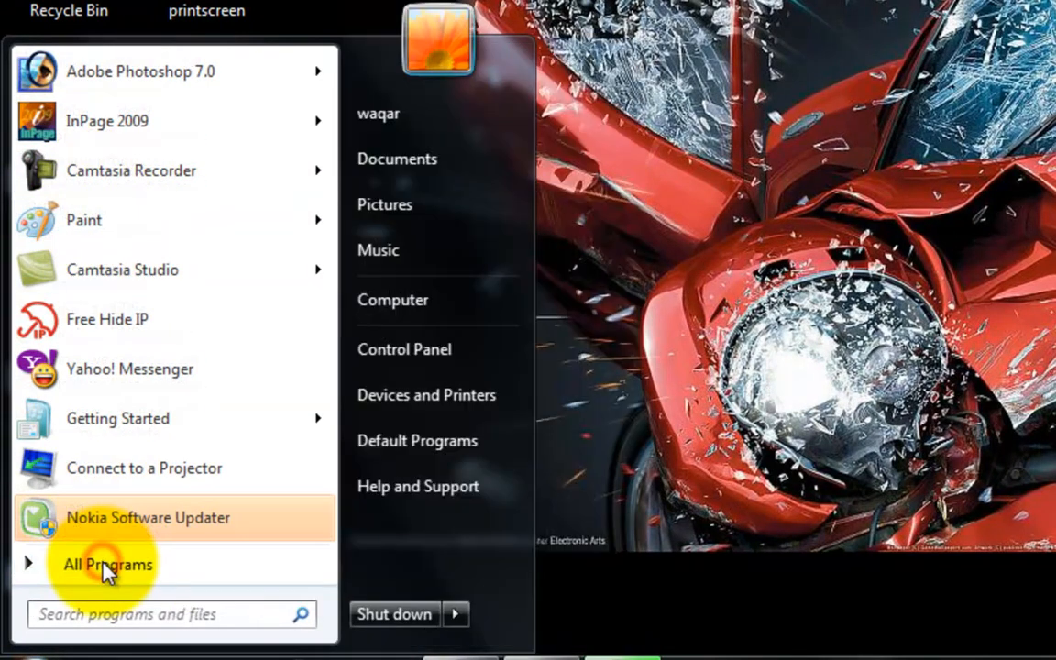
{"action": "left_click", "coordinate": [101, 565]}
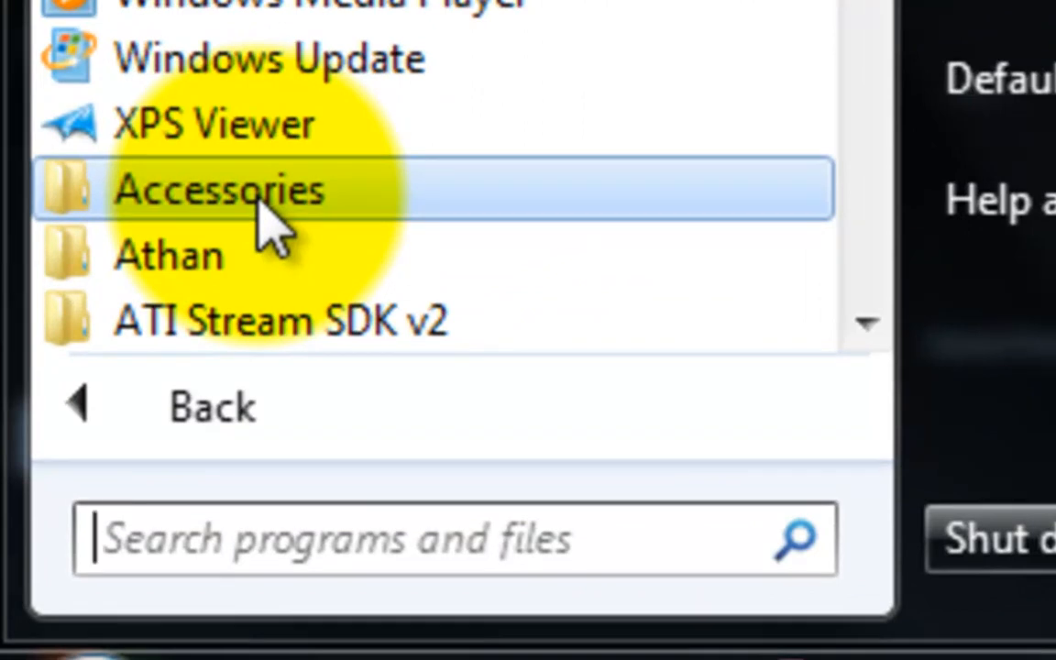
{"action": "left_click", "coordinate": [280, 212]}
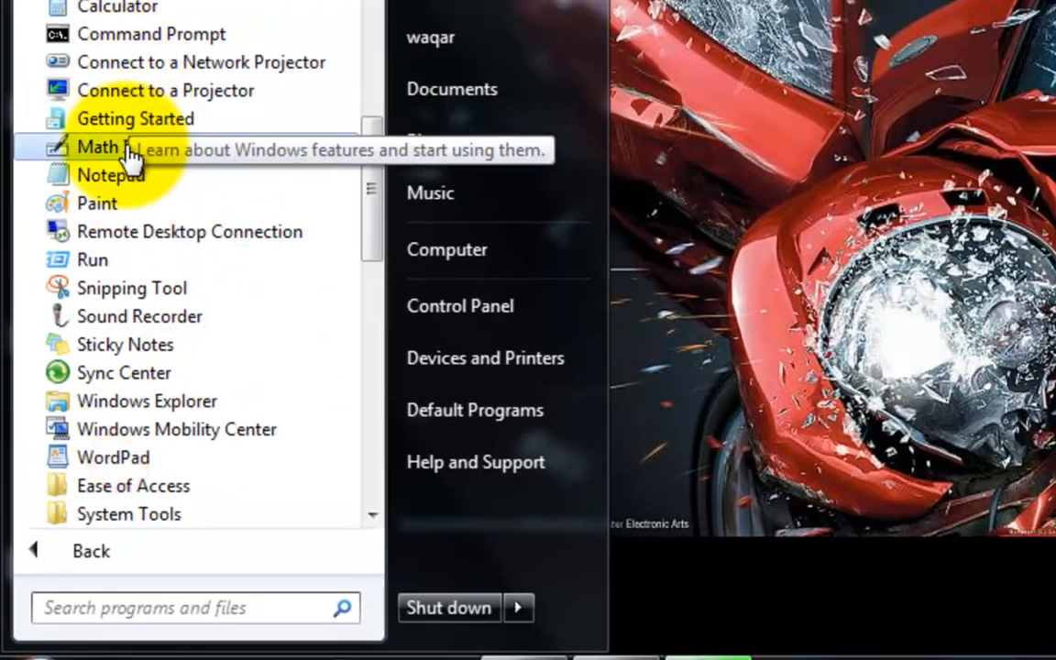
{"action": "left_click", "coordinate": [107, 203]}
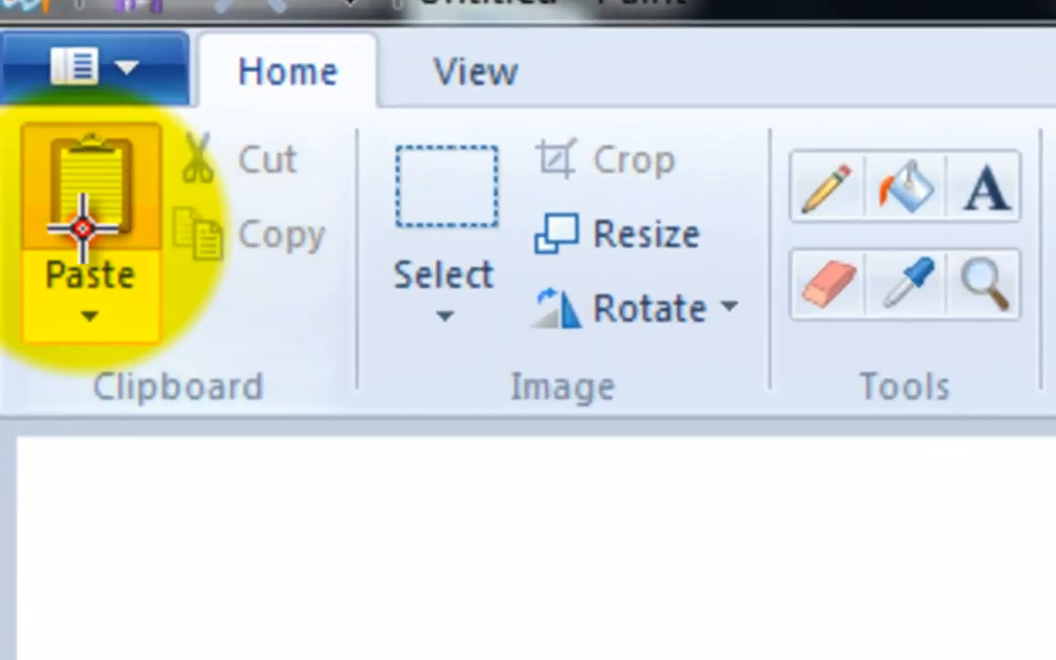
Paste the captured browser screenshot and crop it to the PakistaniPoint banner with a rectangular selection.
{"action": "left_click", "coordinate": [83, 227]}
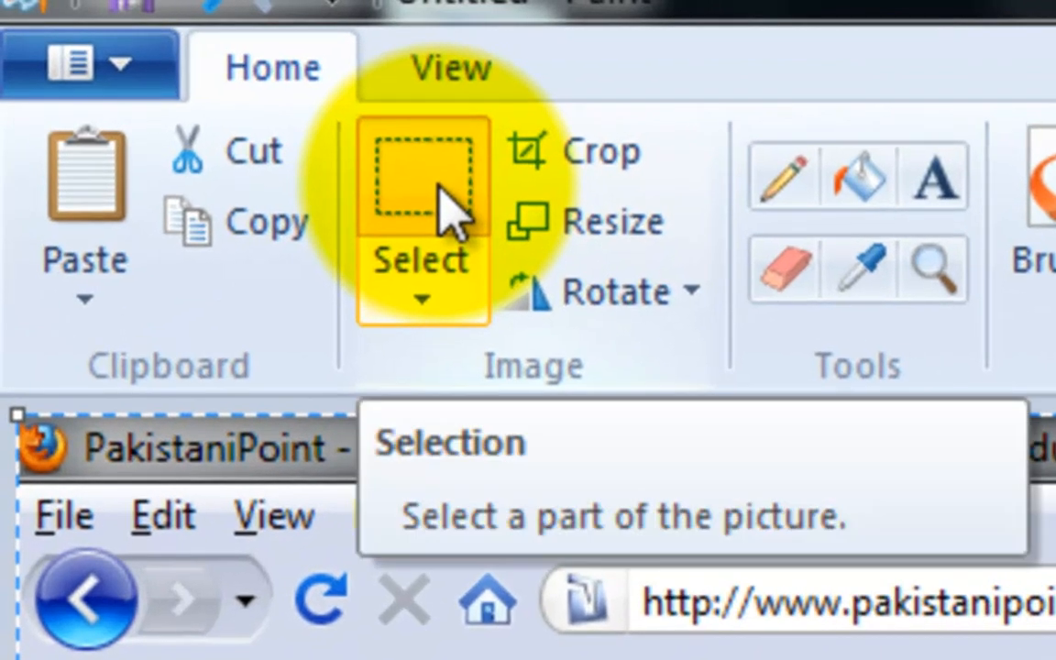
{"action": "left_click", "coordinate": [438, 186]}
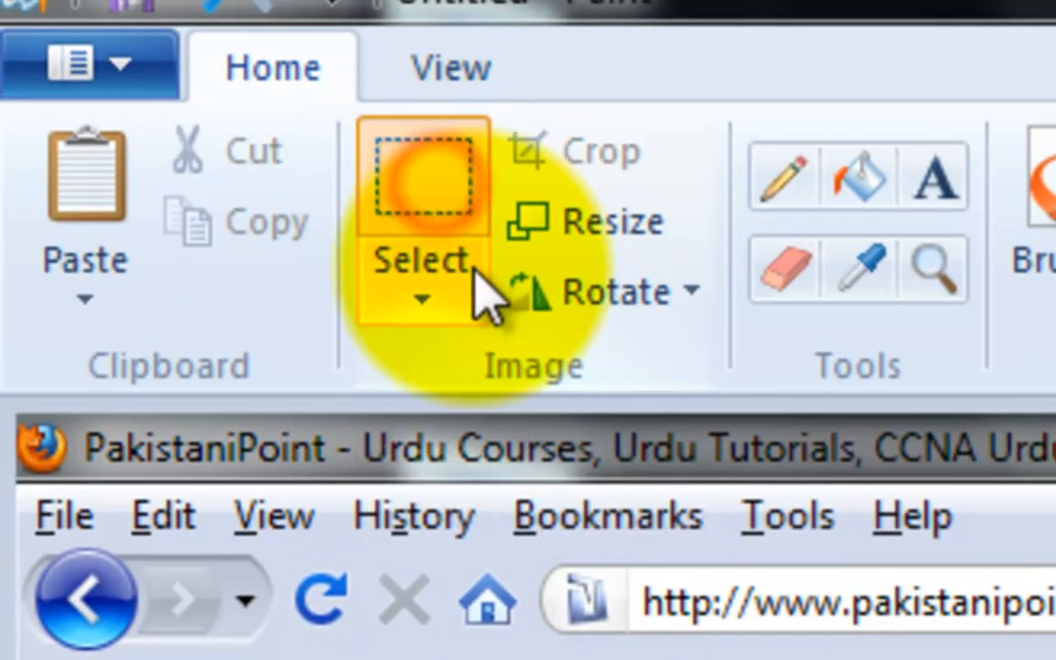
{"action": "left_click", "coordinate": [410, 307]}
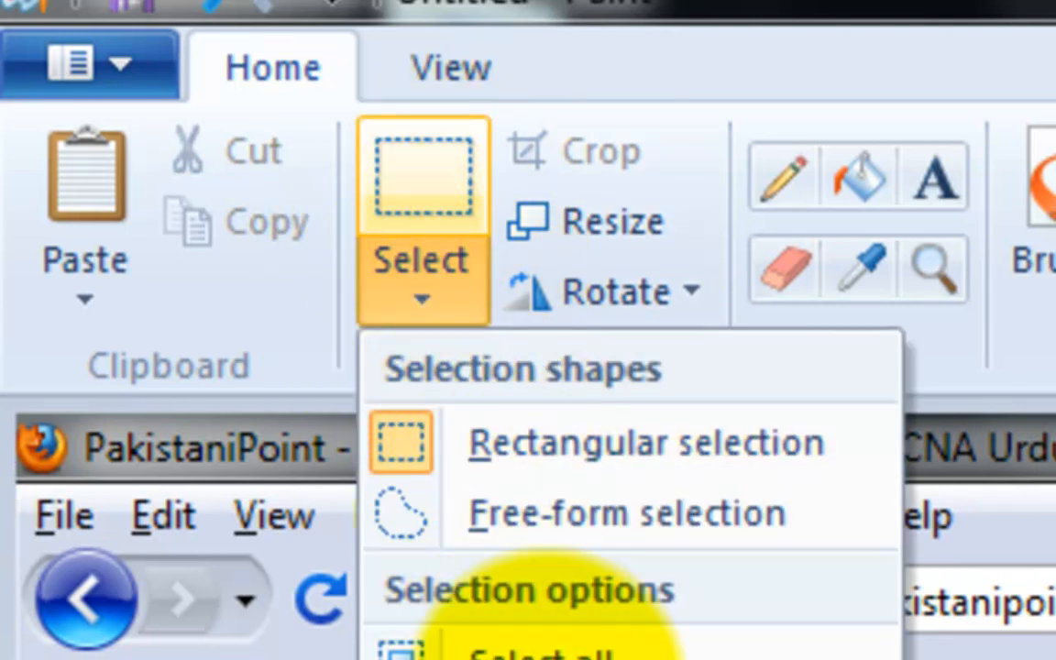
{"action": "left_click", "coordinate": [551, 476]}
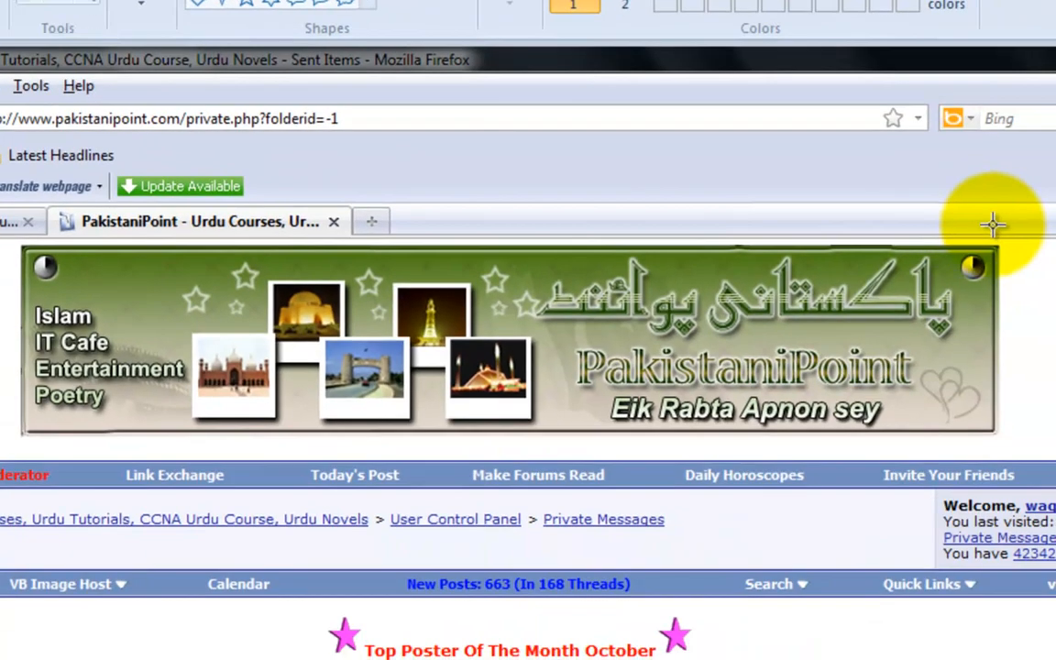
{"action": "mouse_move", "coordinate": [1003, 243]}
{"action": "left_mouse_down"}
{"action": "mouse_move", "coordinate": [849, 235]}
{"action": "mouse_move", "coordinate": [484, 248]}
{"action": "mouse_move", "coordinate": [66, 311]}
{"action": "mouse_move", "coordinate": [19, 377]}
{"action": "mouse_move", "coordinate": [26, 436]}
{"action": "left_mouse_up"}
{"action": "left_click", "coordinate": [433, 115]}
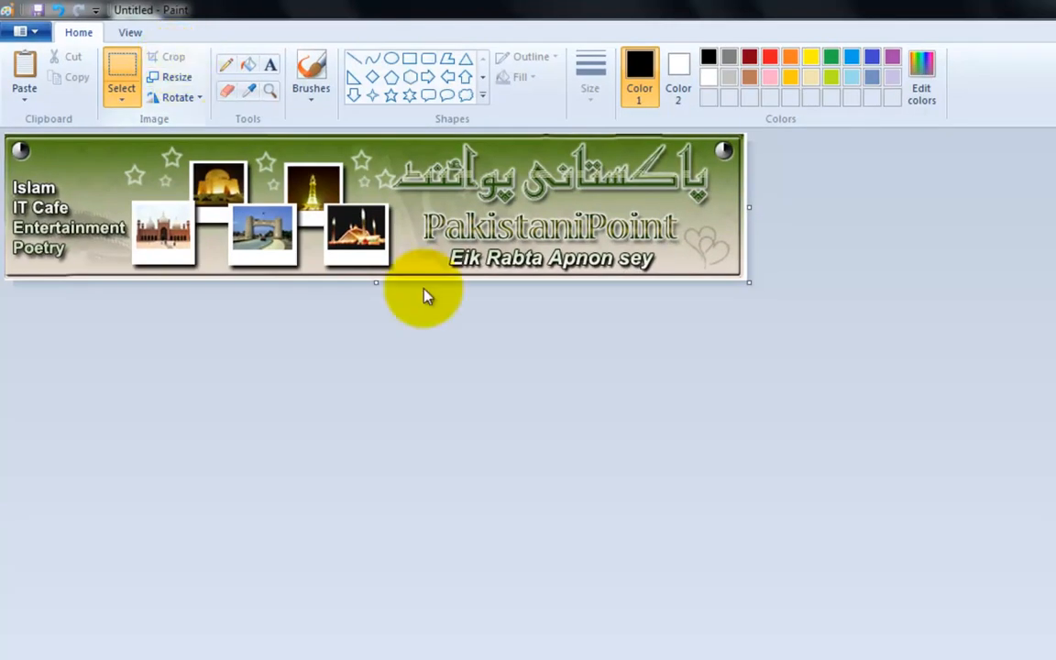
Try saving the cropped banner with JPEG as the file type, and cancel the save.
{"action": "left_click", "coordinate": [23, 31]}
{"action": "left_click", "coordinate": [95, 200]}
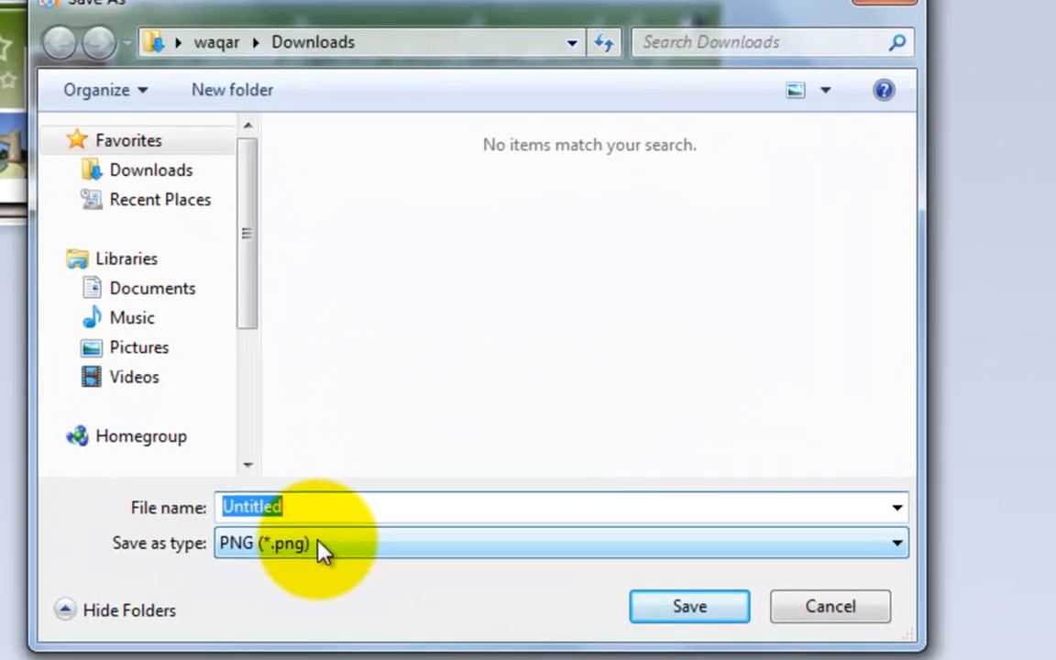
{"action": "left_click", "coordinate": [479, 492]}
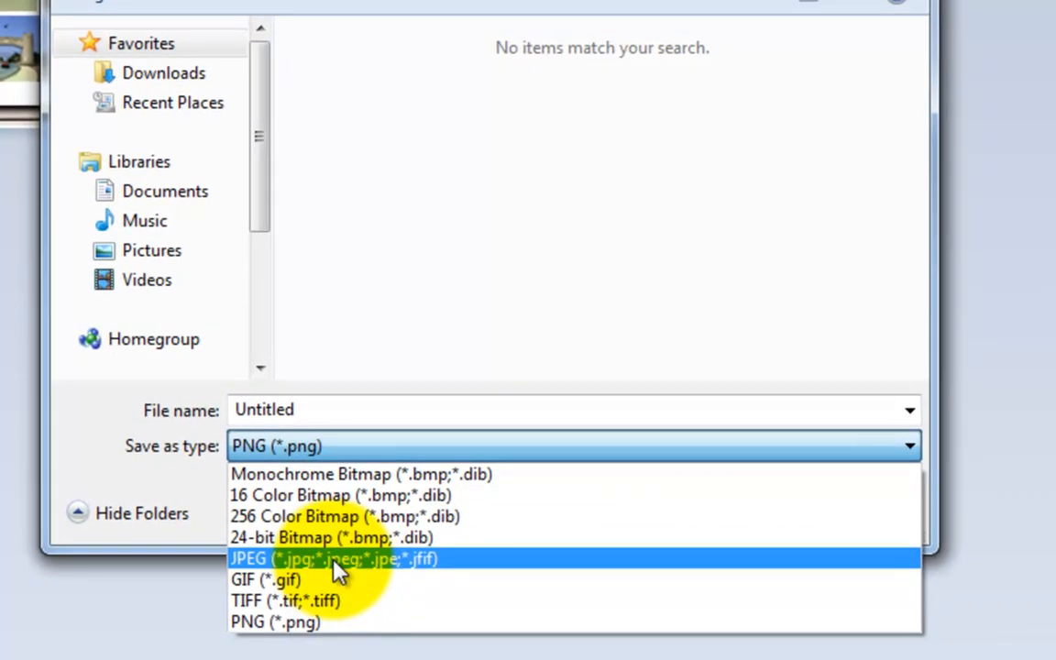
{"action": "left_click", "coordinate": [332, 537]}
{"action": "left_click", "coordinate": [465, 444]}
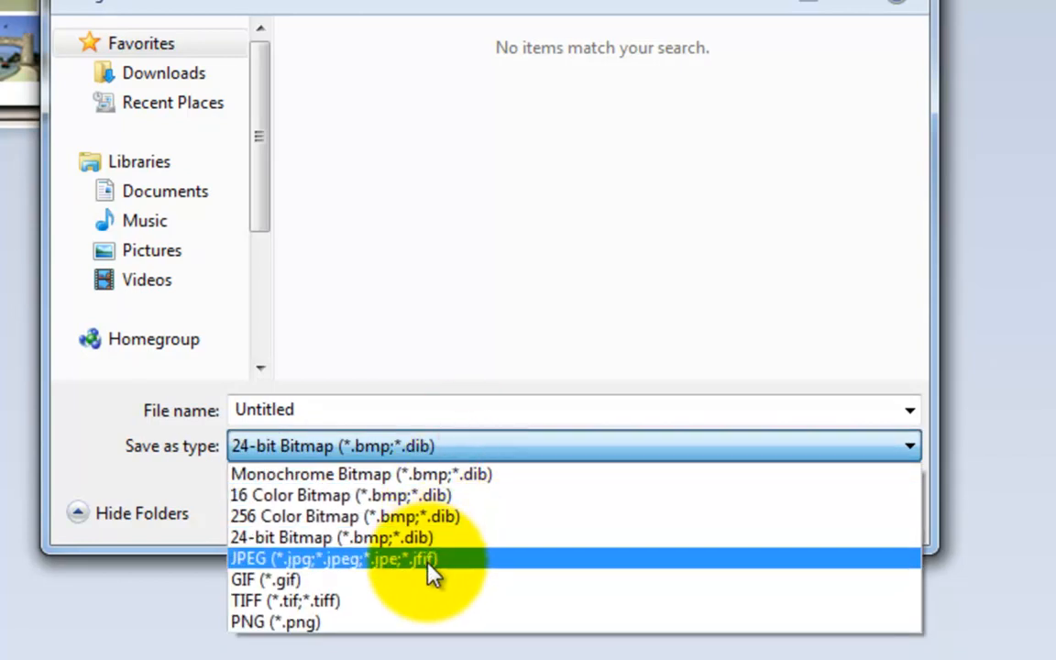
{"action": "left_click", "coordinate": [429, 560]}
{"action": "double_click", "coordinate": [371, 409]}
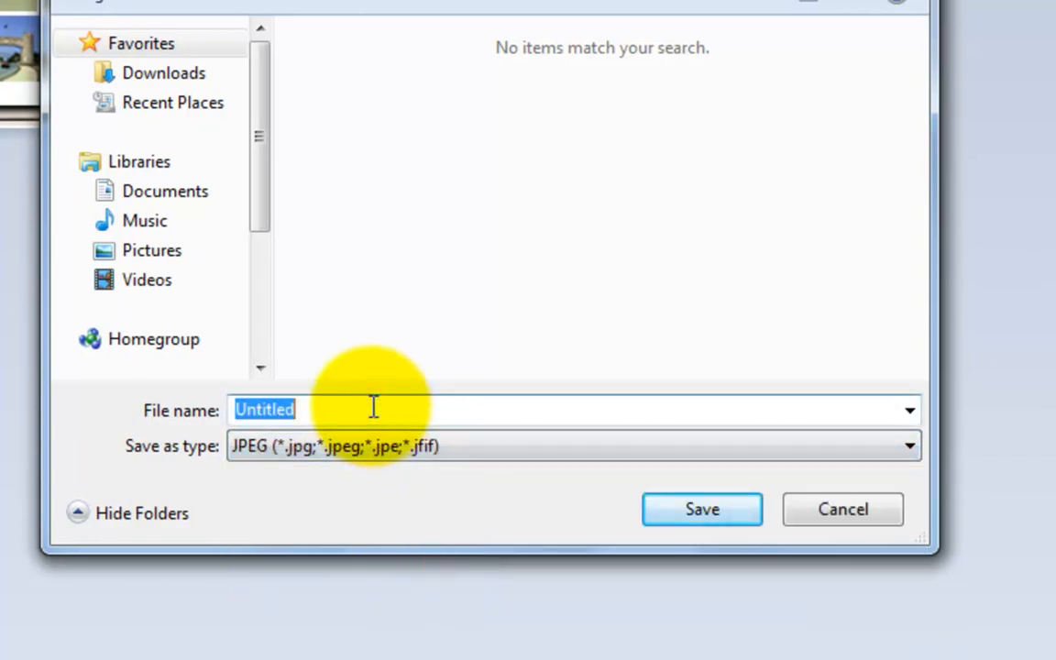
{"action": "left_click", "coordinate": [848, 506]}
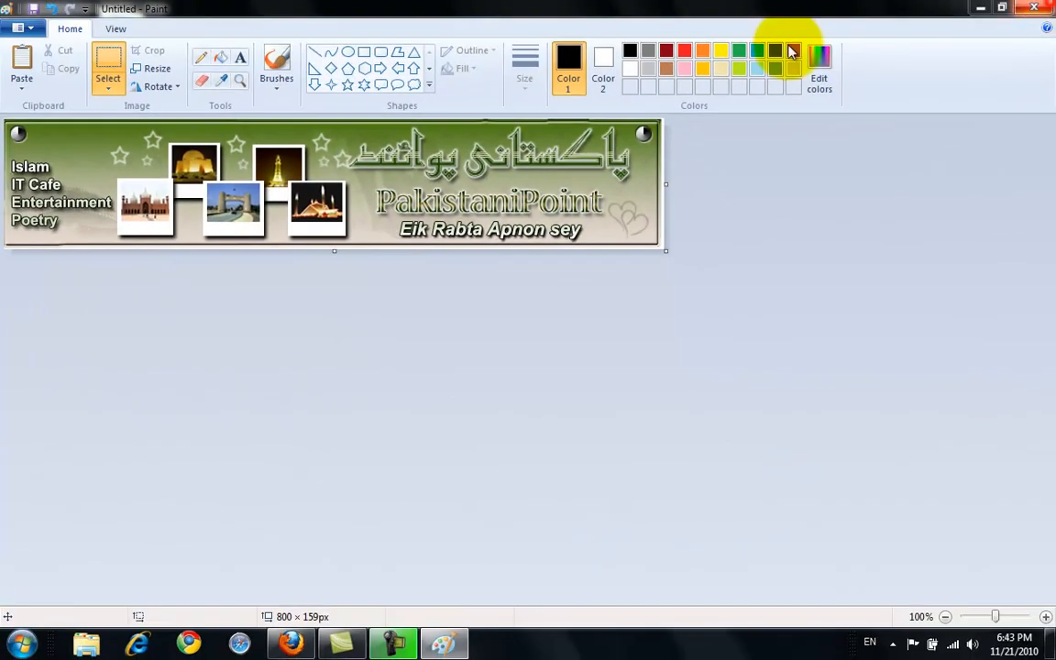
Close Paint without saving the picture and move the desktop's printscreen image to the Recycle Bin.
{"action": "left_click", "coordinate": [1034, 8]}
{"action": "left_click", "coordinate": [566, 325]}
{"action": "left_click_drag", "start_coordinate": [107, 225], "coordinate": [37, 183]}
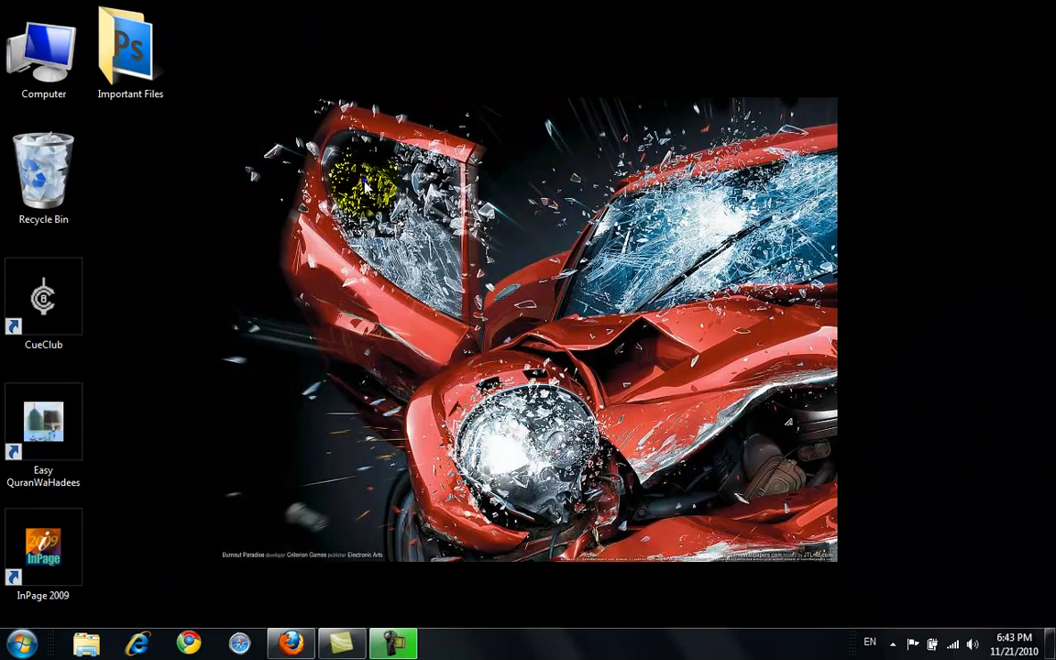
{"action": "right_click", "coordinate": [365, 186]}
{"action": "left_click", "coordinate": [447, 226]}
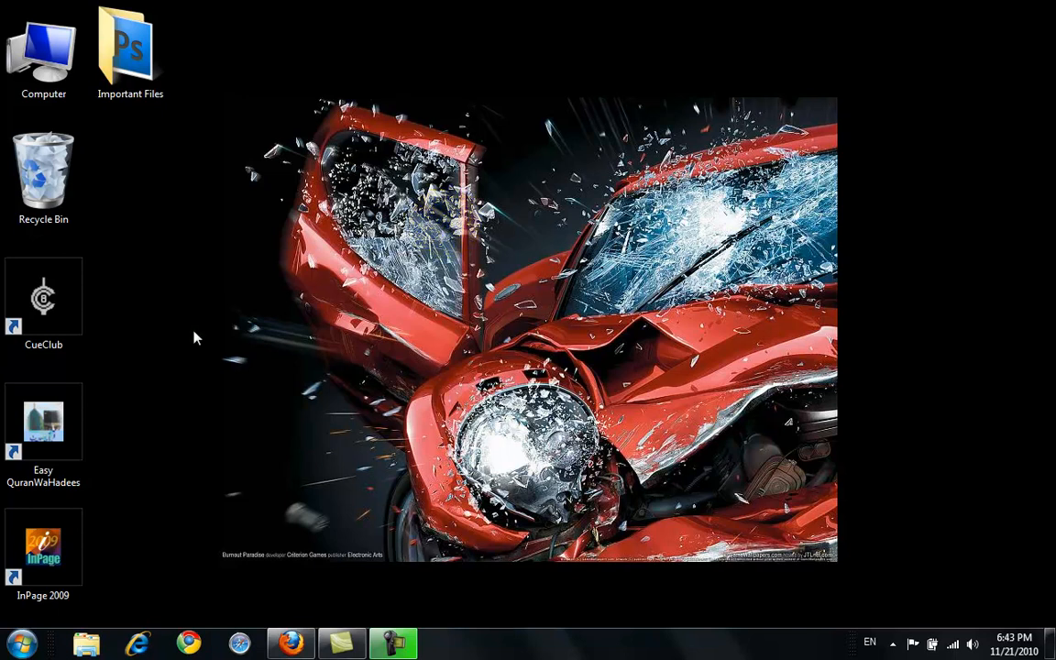
Launch InPage 2009 and create a one-page A4 portrait document with the default settings.
{"action": "double_click", "coordinate": [46, 550]}
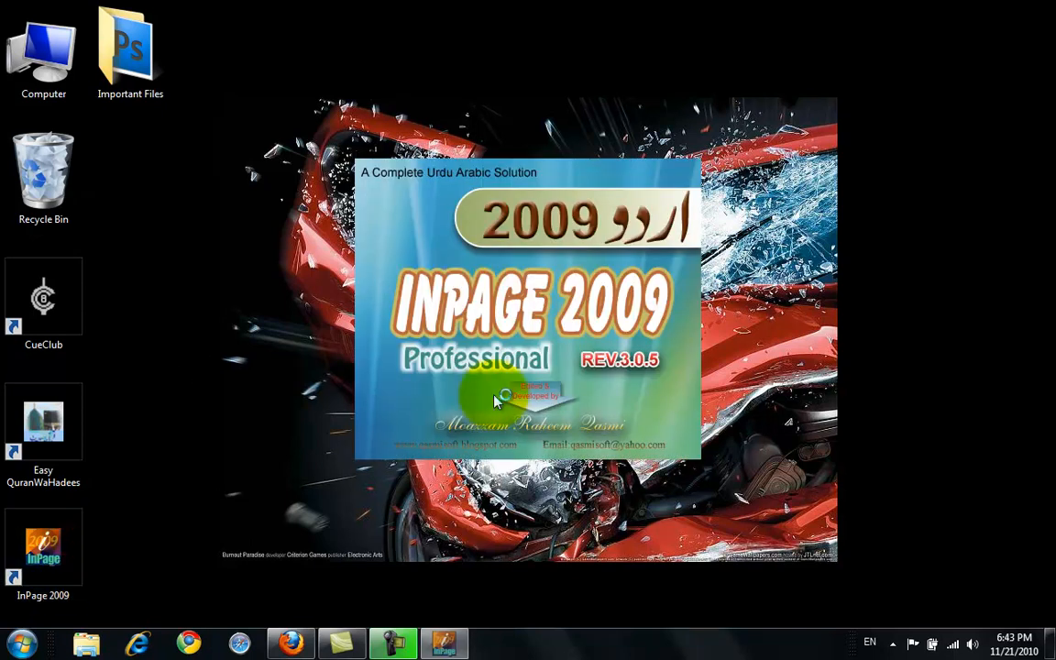
{"action": "left_click", "coordinate": [612, 358]}
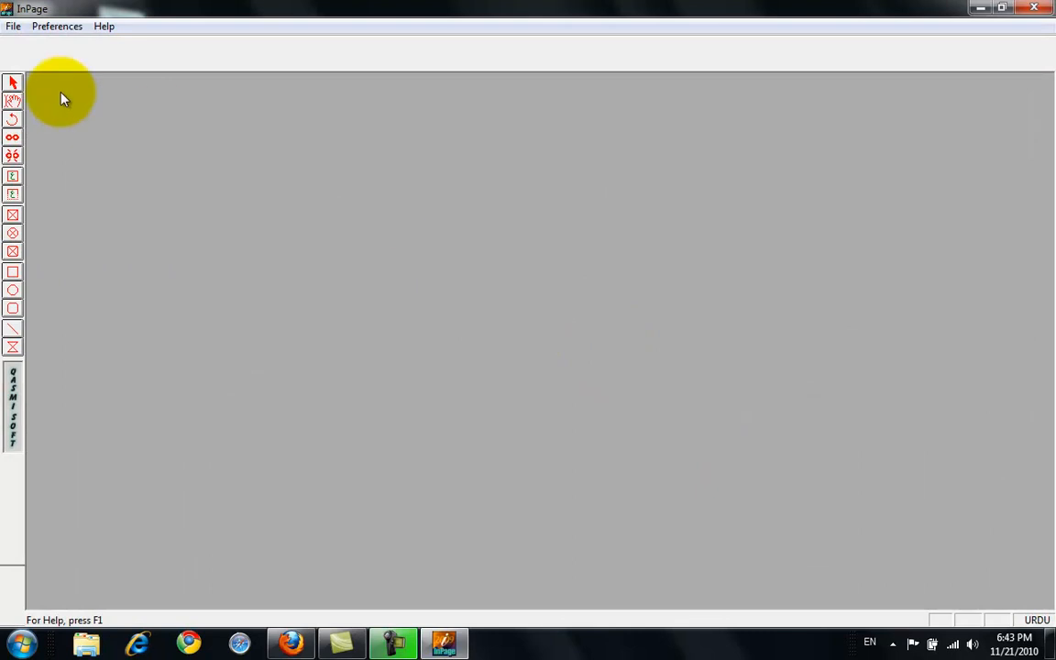
{"action": "left_click", "coordinate": [13, 27]}
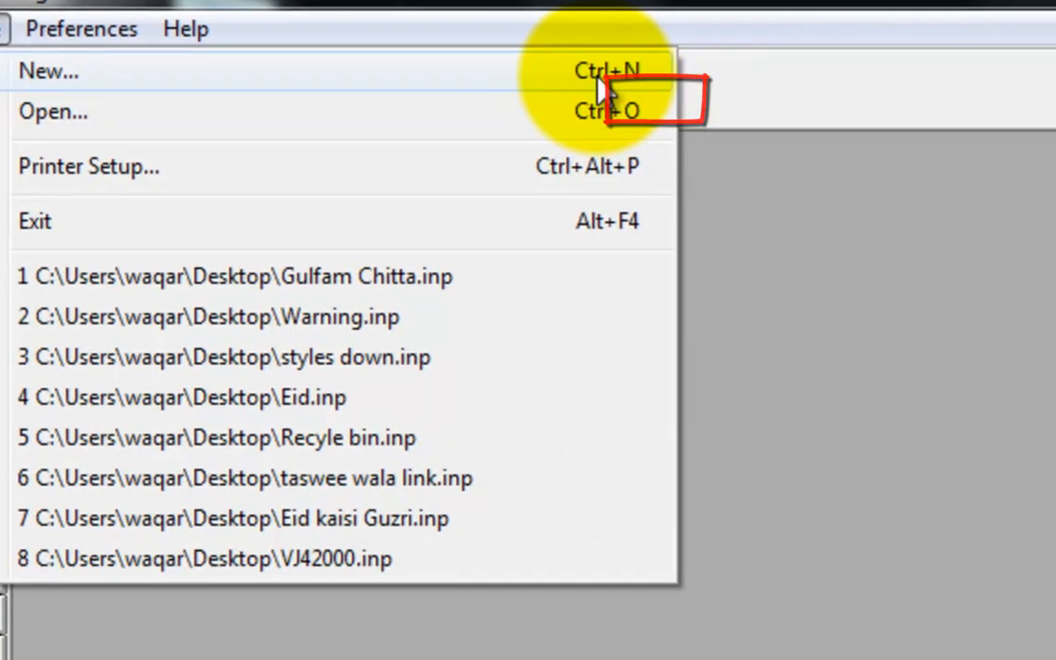
{"action": "left_click", "coordinate": [651, 112]}
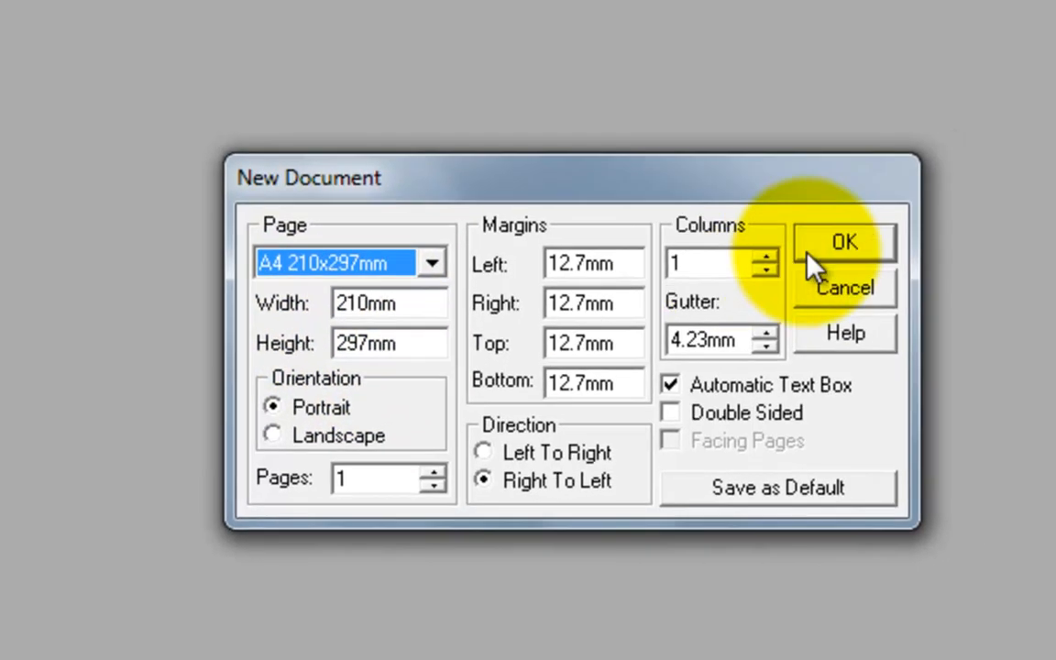
{"action": "left_click", "coordinate": [900, 222]}
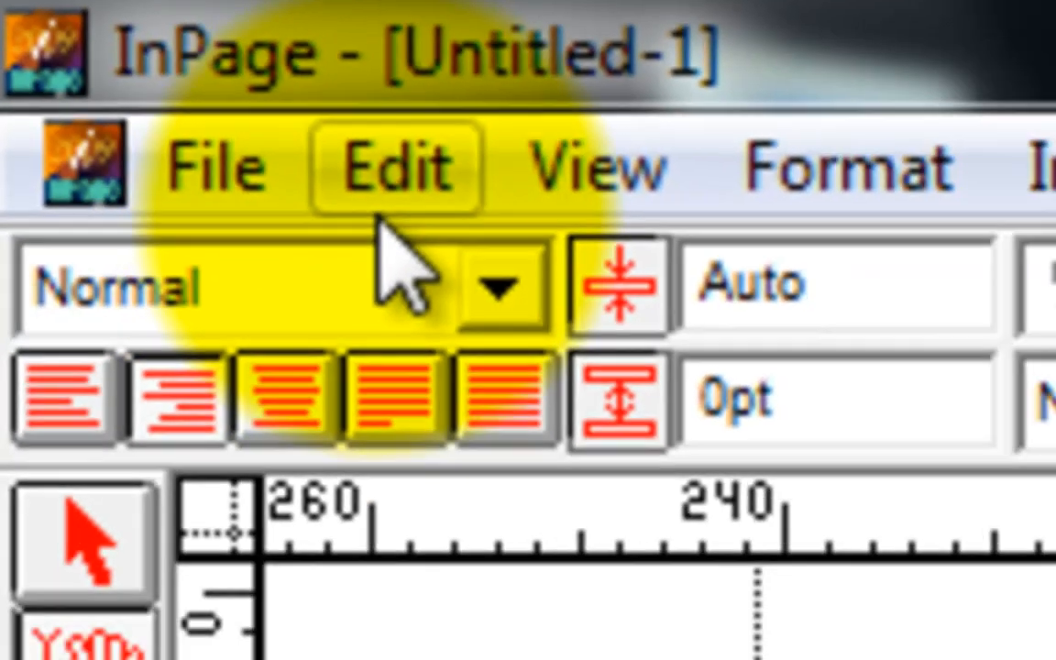
{"action": "left_click", "coordinate": [92, 11]}
{"action": "mouse_move", "coordinate": [224, 516]}
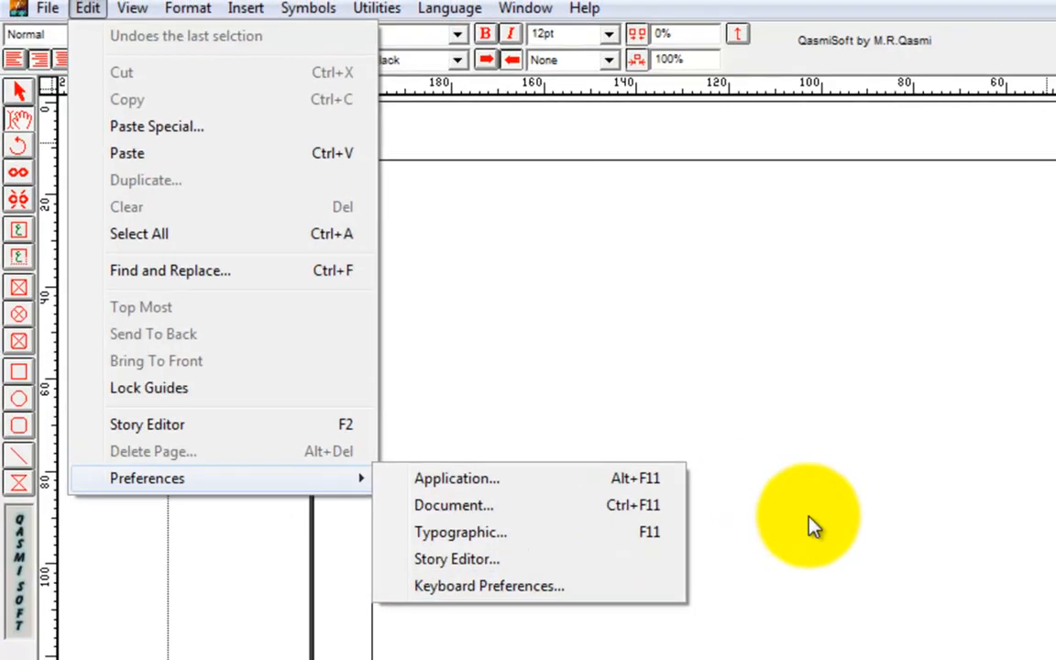
{"action": "left_click", "coordinate": [731, 461]}
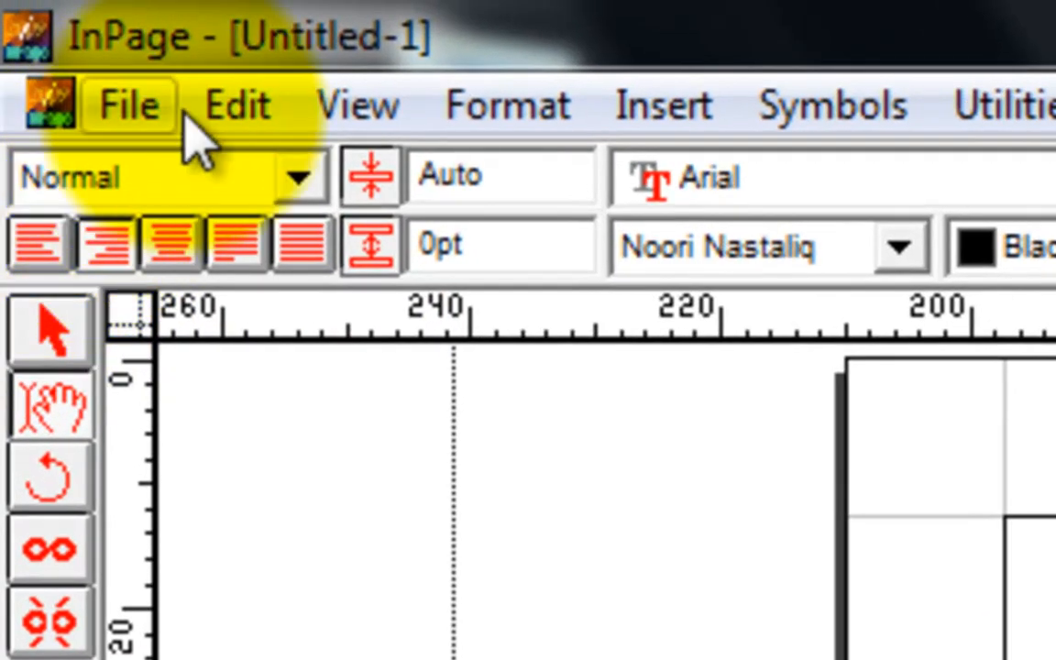
Open the Keyboard Preferences and choose Phonetic as the keyboard after trying Farsi.
{"action": "left_click", "coordinate": [238, 105]}
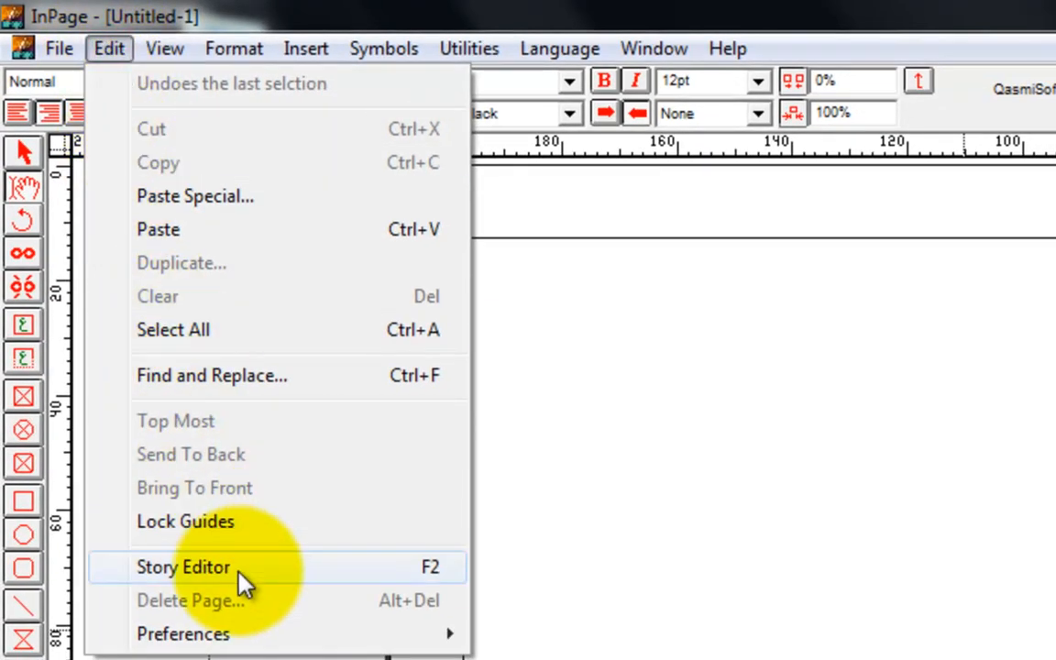
{"action": "mouse_move", "coordinate": [255, 638]}
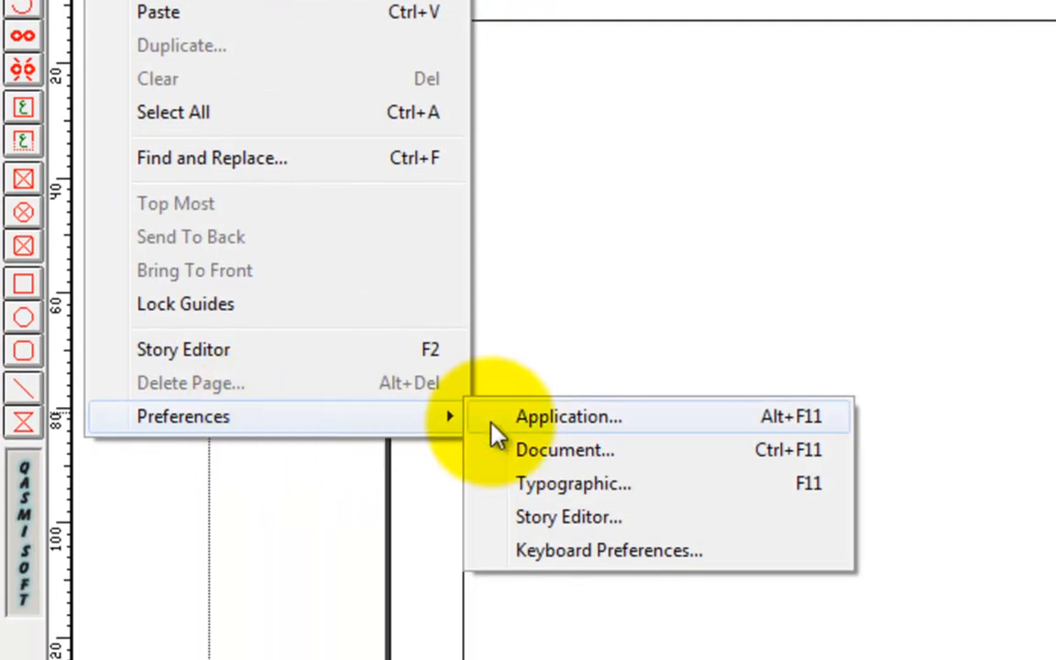
{"action": "left_click", "coordinate": [664, 555]}
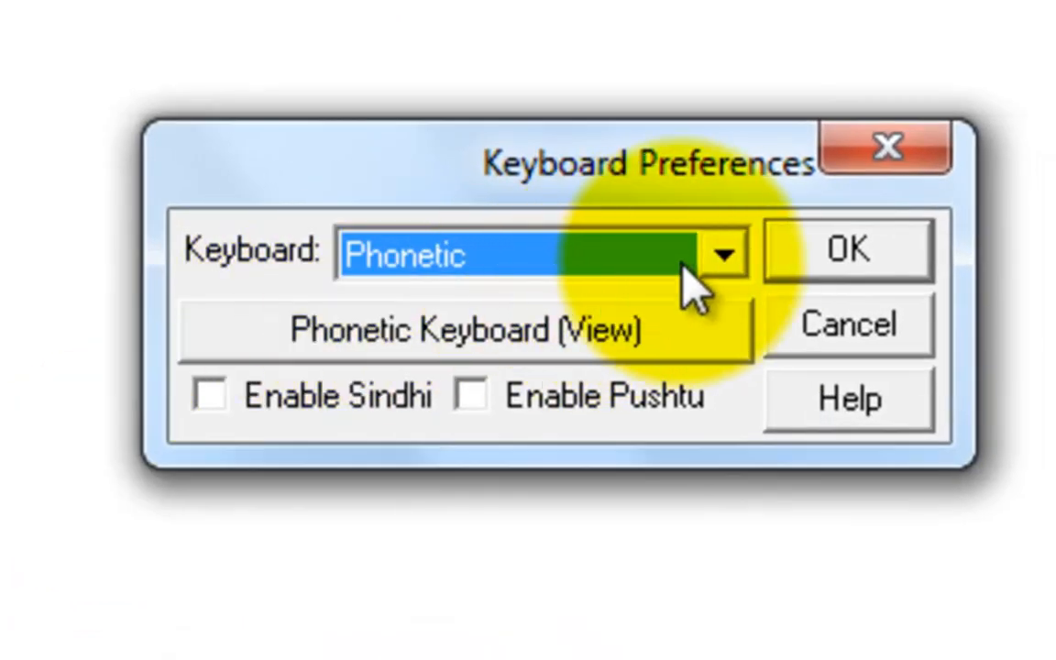
{"action": "left_click", "coordinate": [722, 258]}
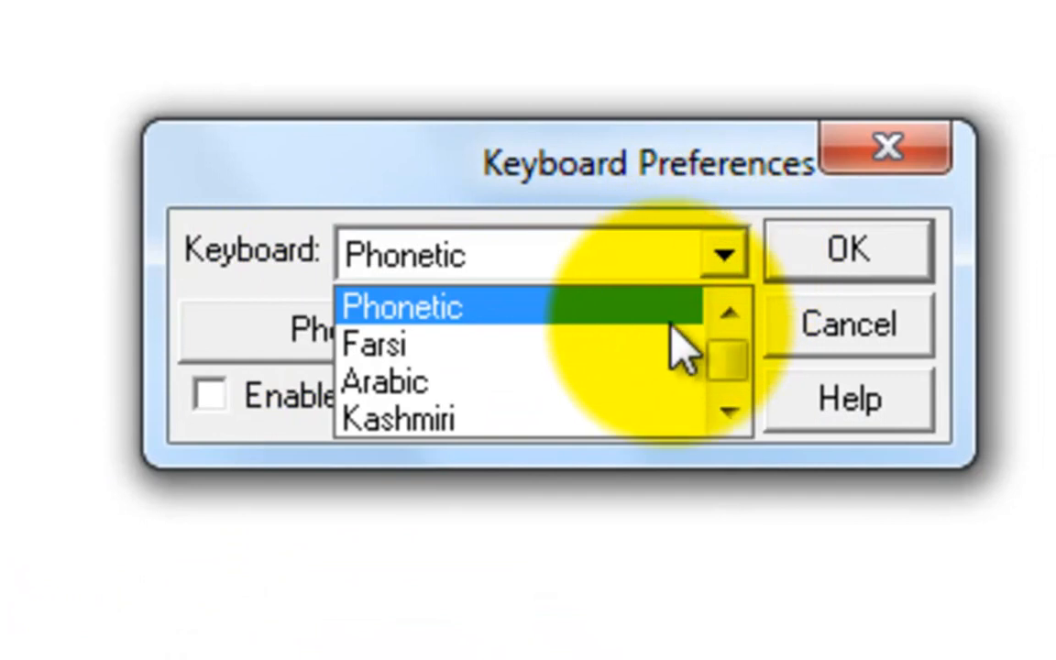
{"action": "left_click", "coordinate": [674, 338]}
{"action": "left_click", "coordinate": [724, 260]}
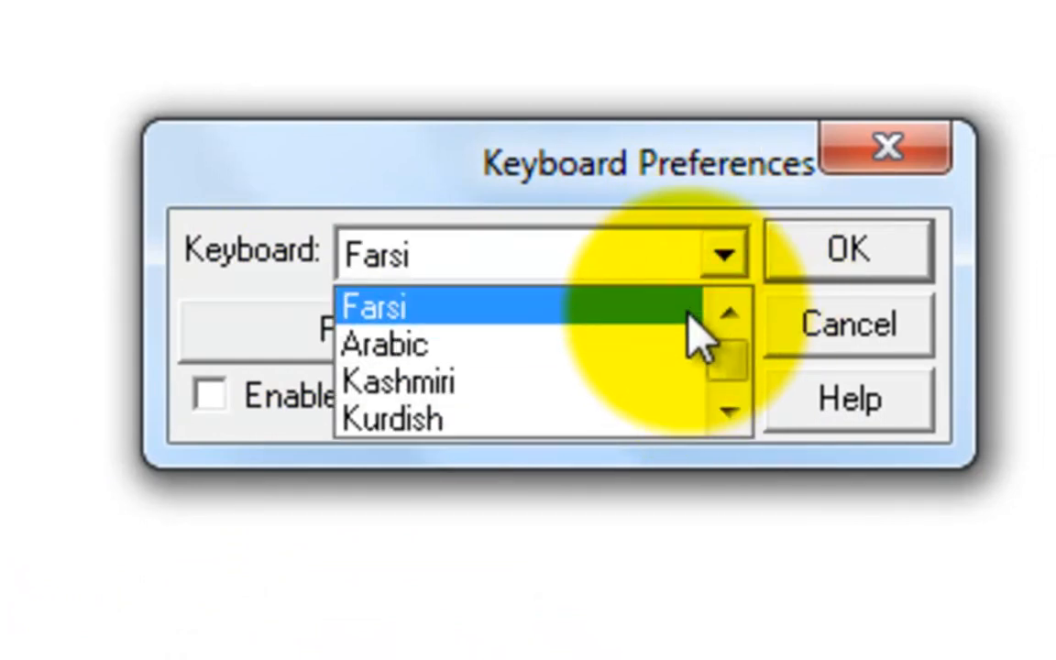
{"action": "left_click", "coordinate": [728, 315]}
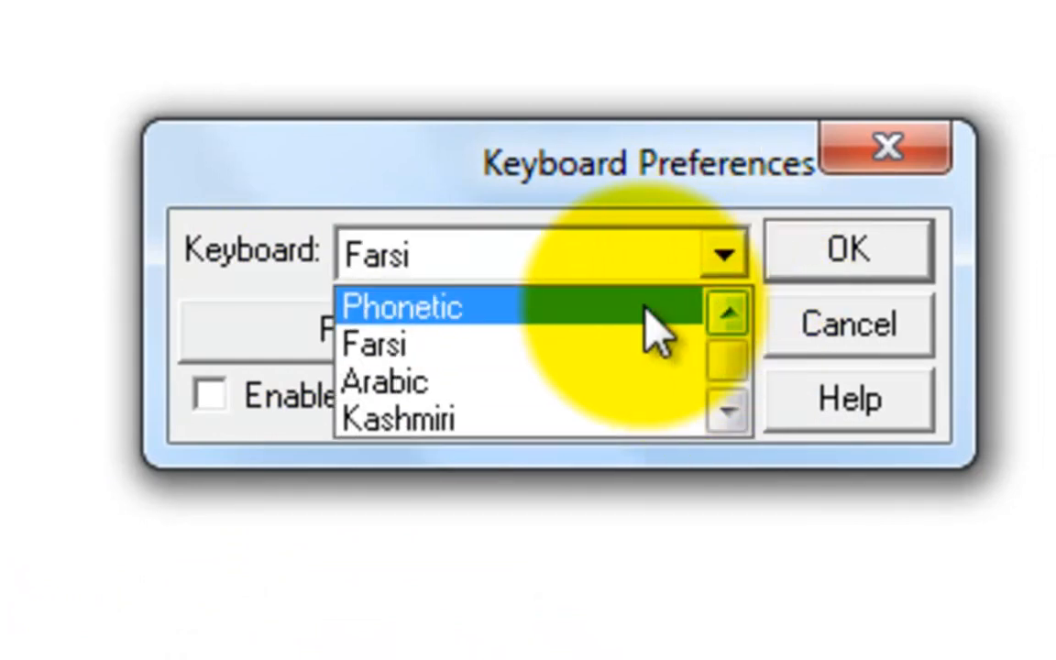
{"action": "left_click", "coordinate": [646, 306]}
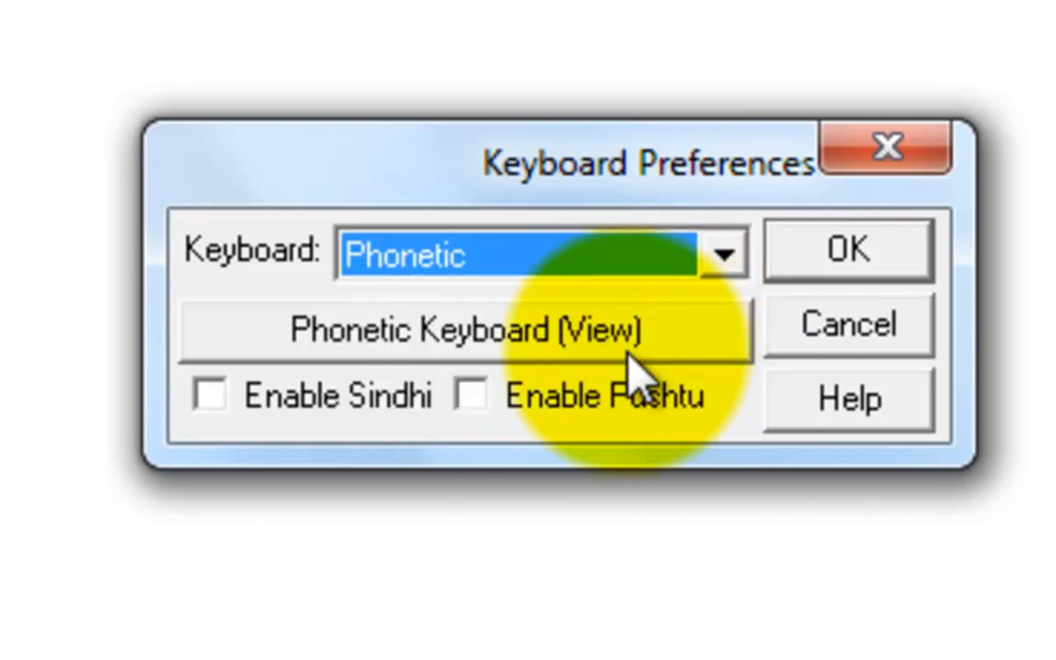
View the key chart of the Phonetic keyboard, and close the chart and the Keyboard Preferences.
{"action": "left_click", "coordinate": [626, 353]}
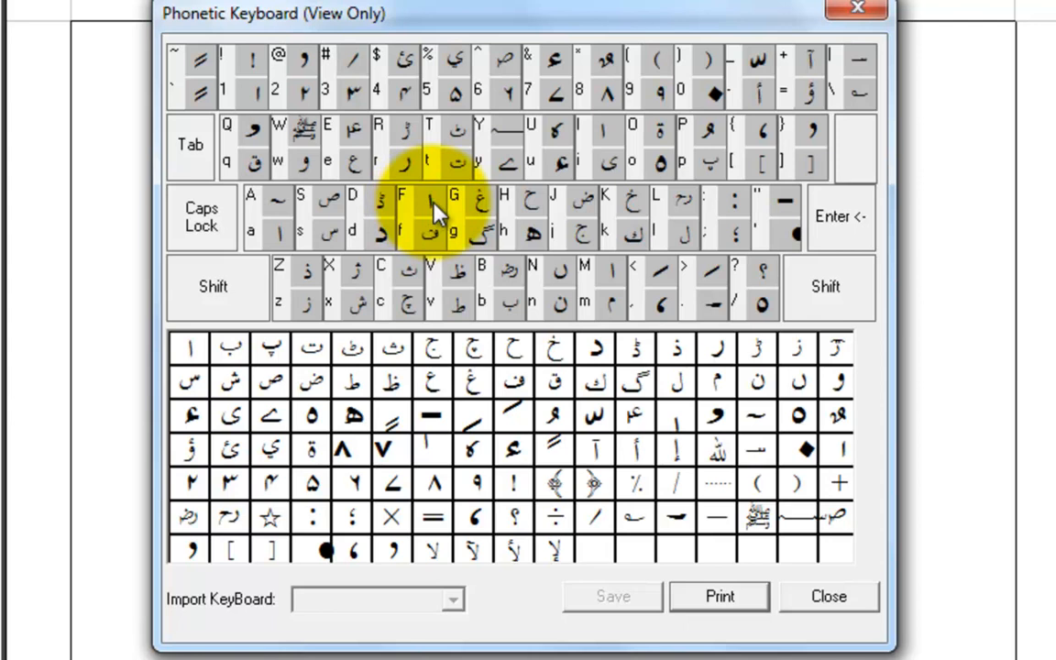
{"action": "left_click", "coordinate": [858, 9]}
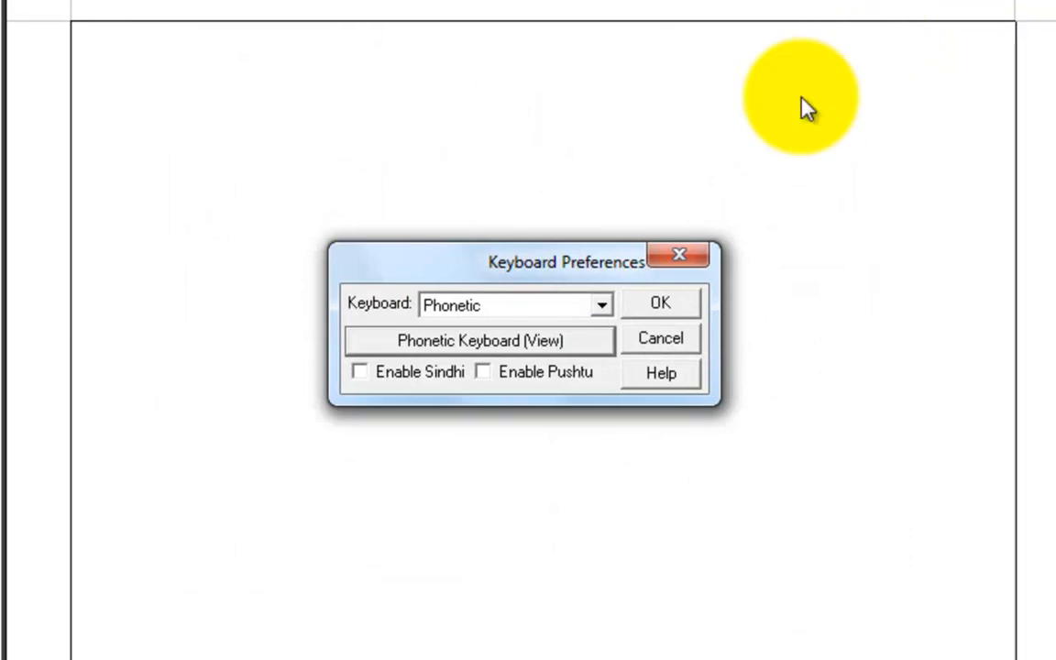
{"action": "left_click", "coordinate": [683, 253]}
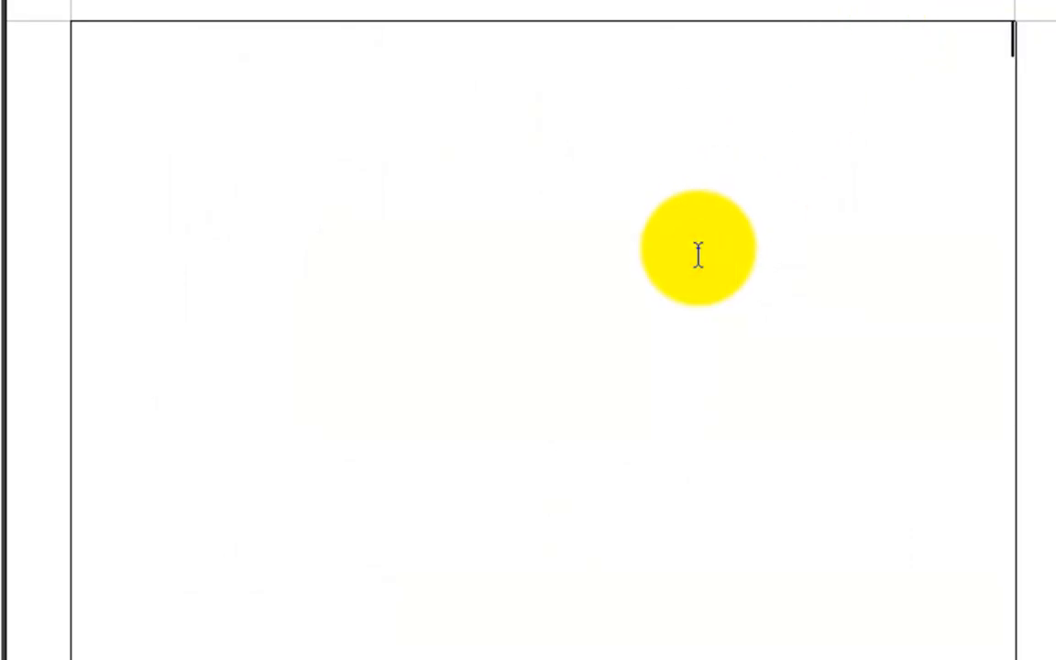
Write the greeting "اسلام علیکم یا اہلیانِ پی پی" as the first line of the page.
{"action": "type", "text": "سلام علیکم"}
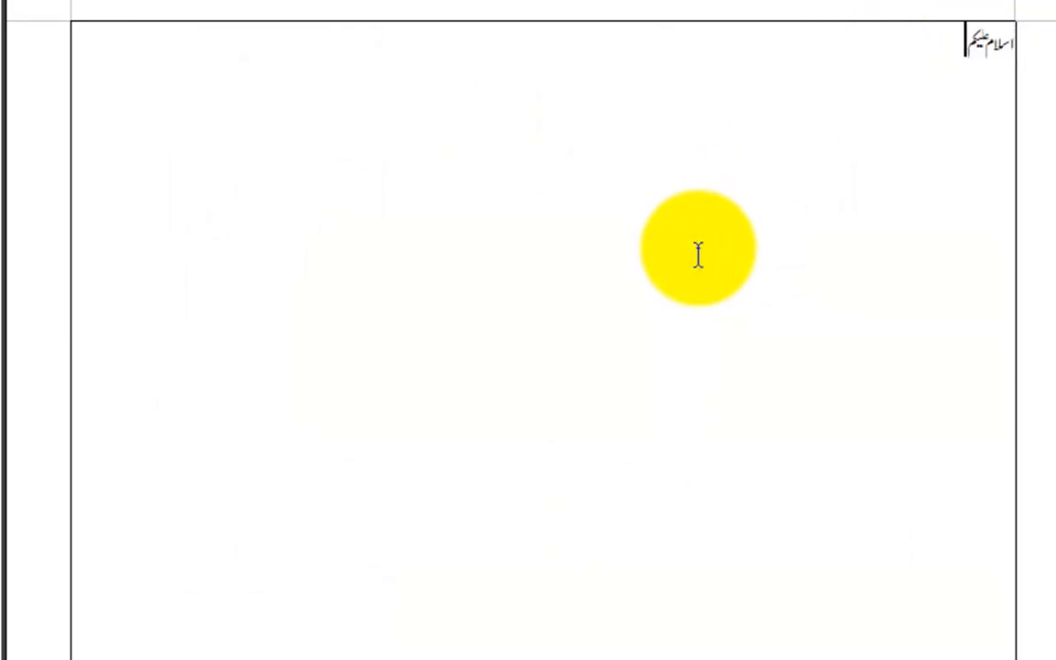
{"action": "type", "text": " یا اہلیا"}
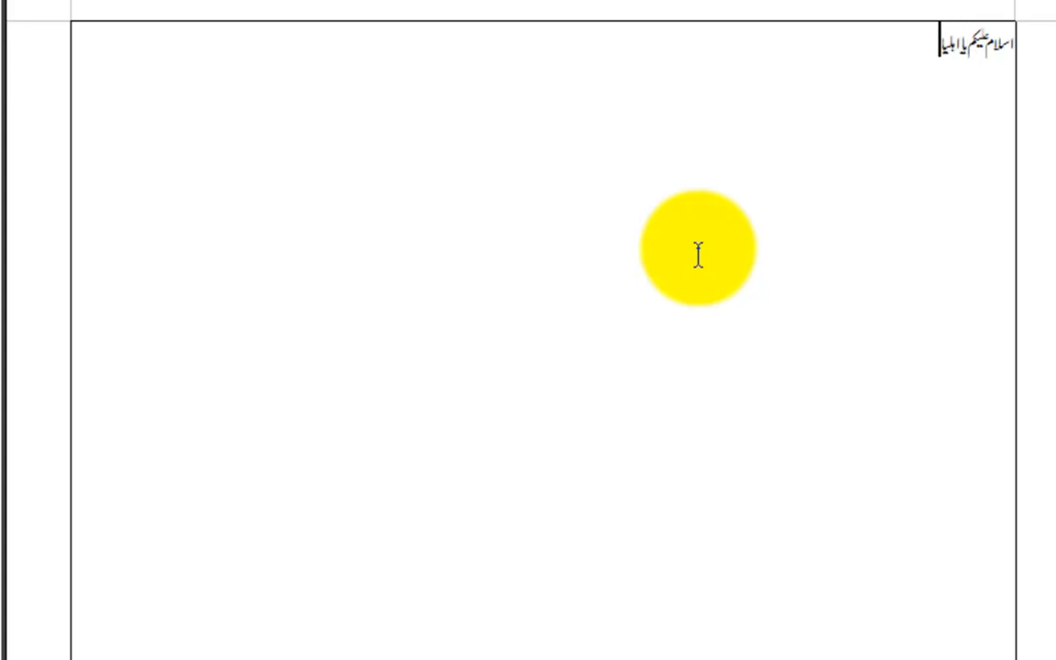
{"action": "type", "text": "نِپاک"}
{"action": "key", "text": "BackSpace"}
{"action": "key", "text": "BackSpace"}
{"action": "key", "text": "BackSpace"}
{"action": "key", "text": "BackSpace"}
{"action": "type", "text": "پی پی"}
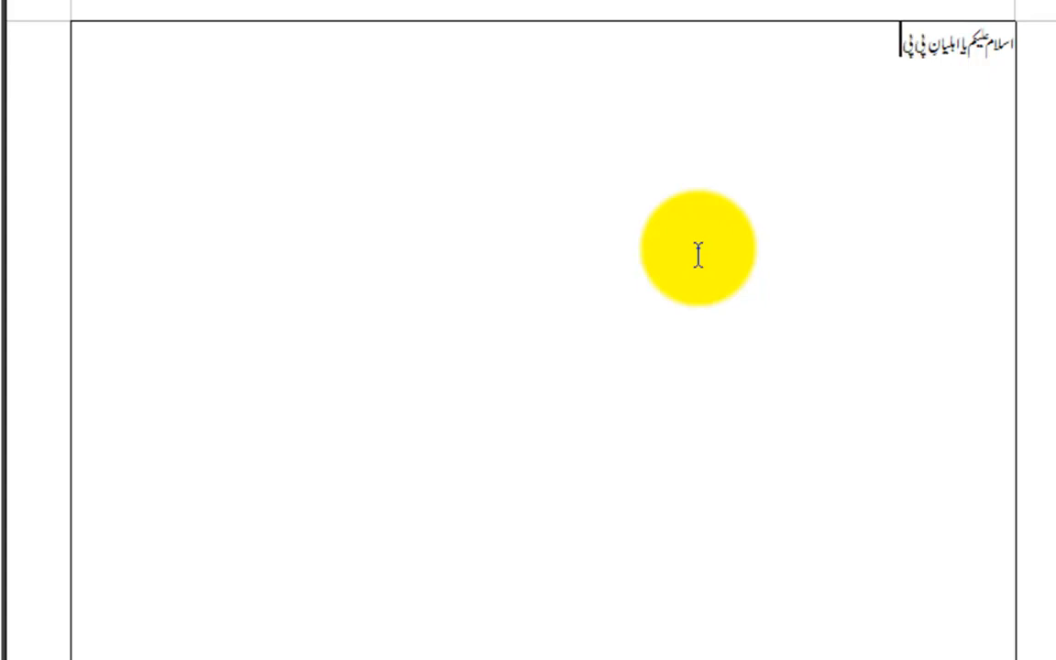
{"action": "type", "text": "مید کر"}
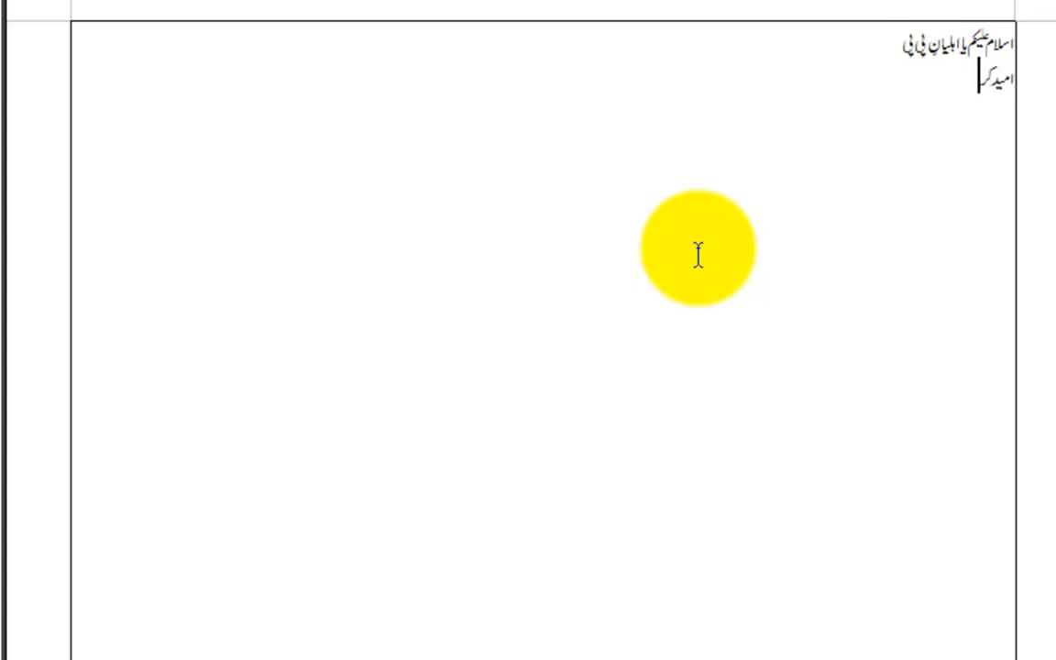
{"action": "type", "text": "تا ہوں کہ ا"}
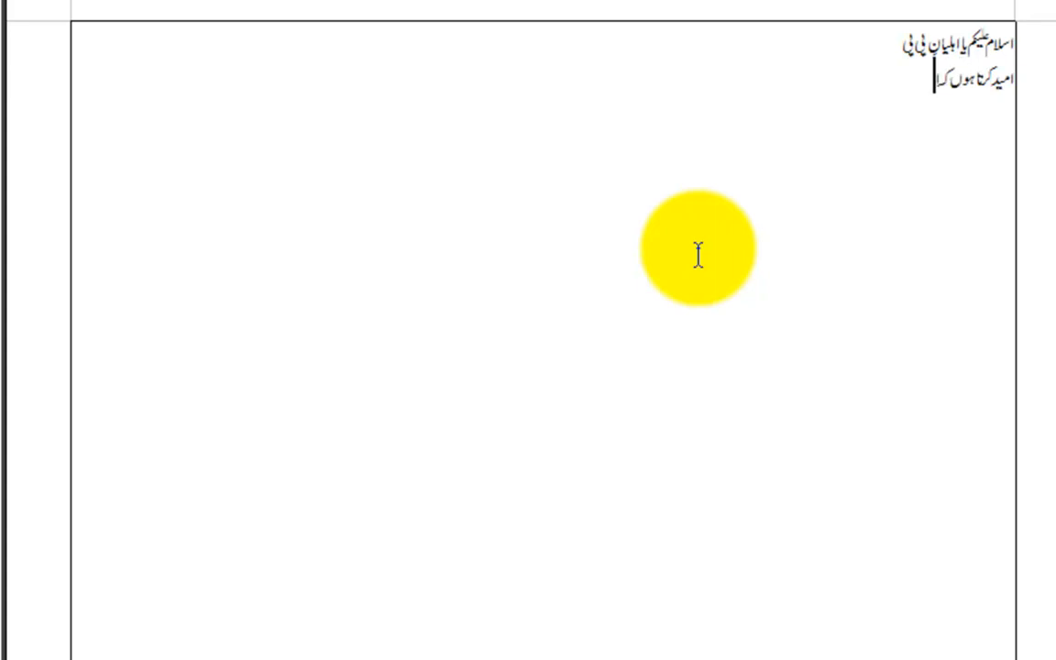
{"action": "type", "text": "للہ پاک کے"}
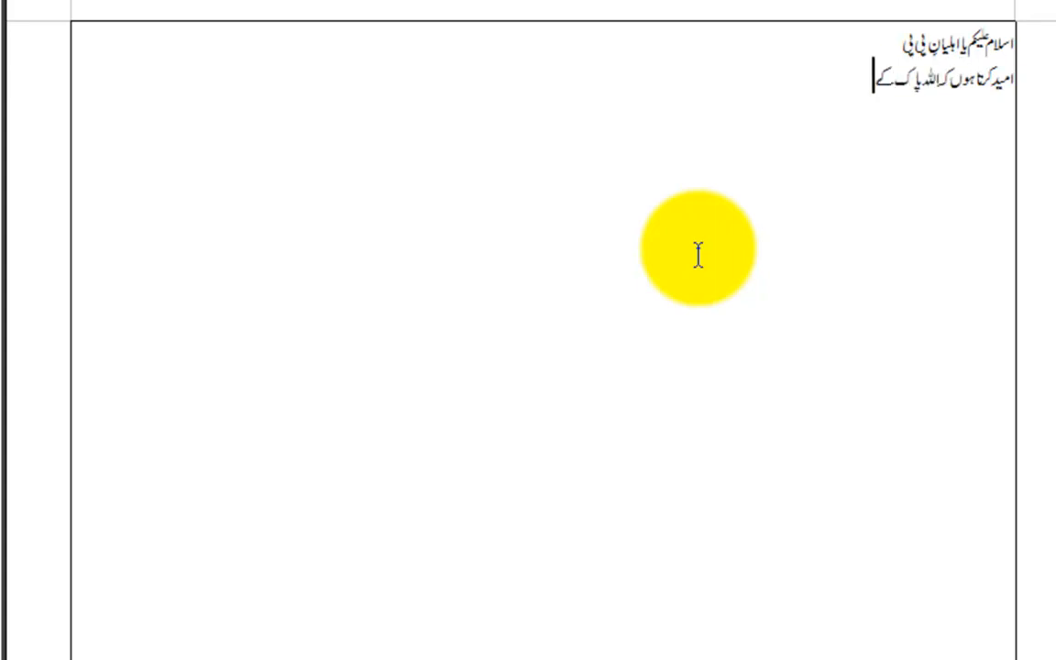
{"action": "type", "text": " فضل و کرم"}
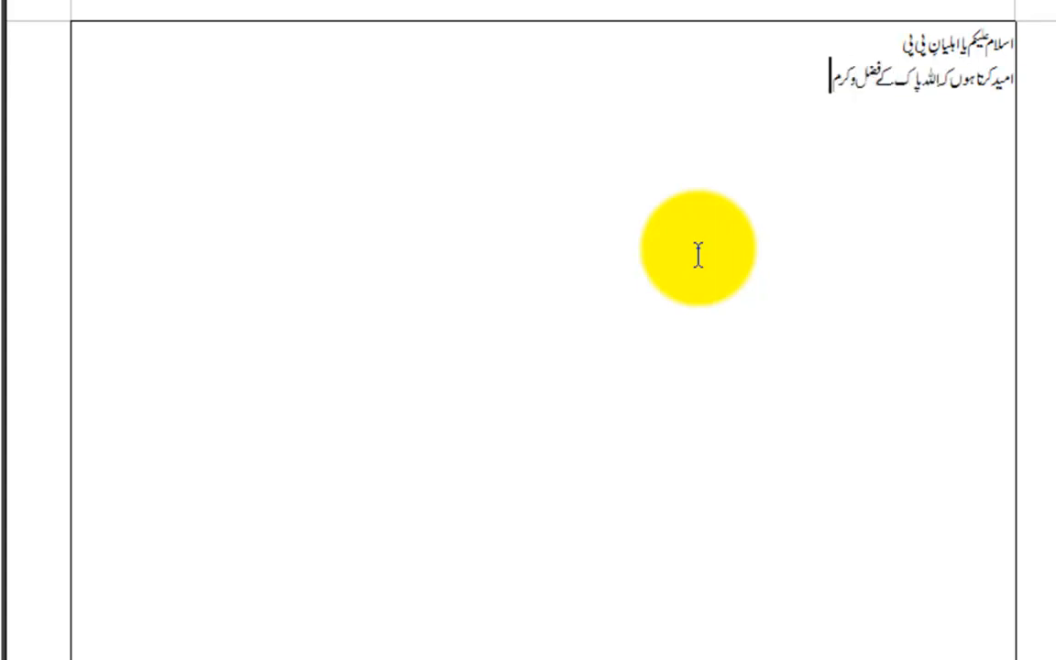
{"action": "type", "text": " سے آپکستانی"}
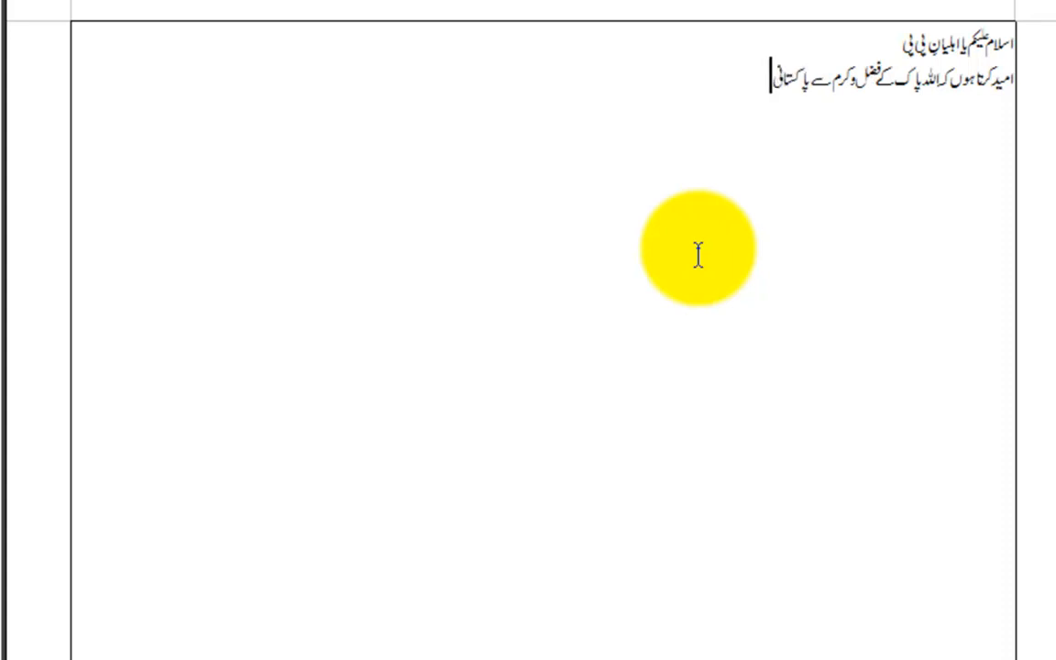
{"action": "type", "text": " پائنٹ کے تمام"}
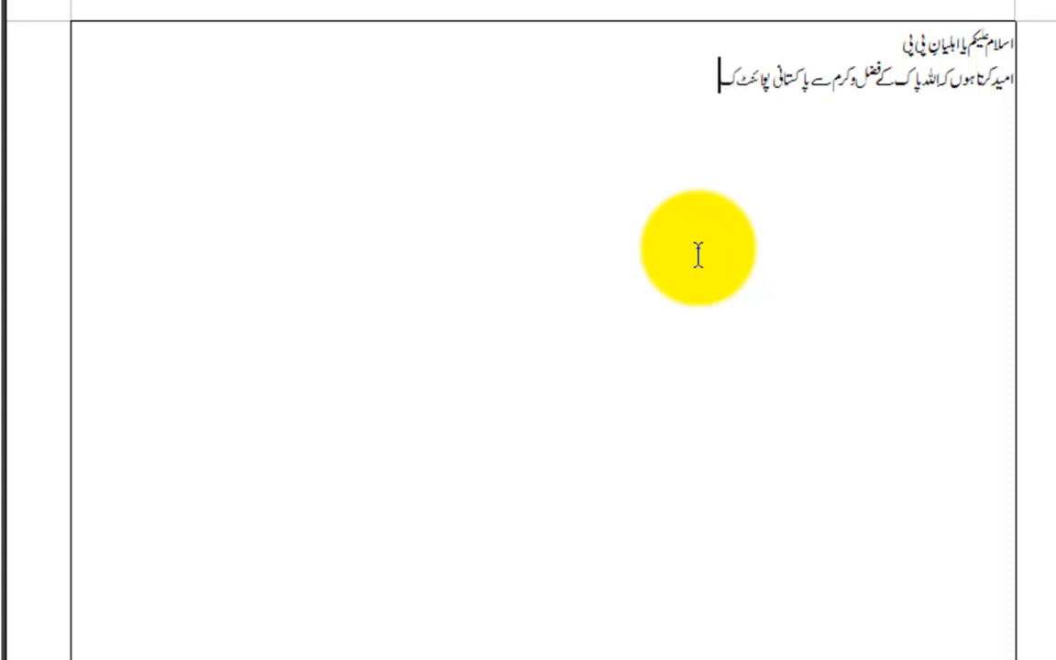
{"action": "type", "text": " ممبر"}
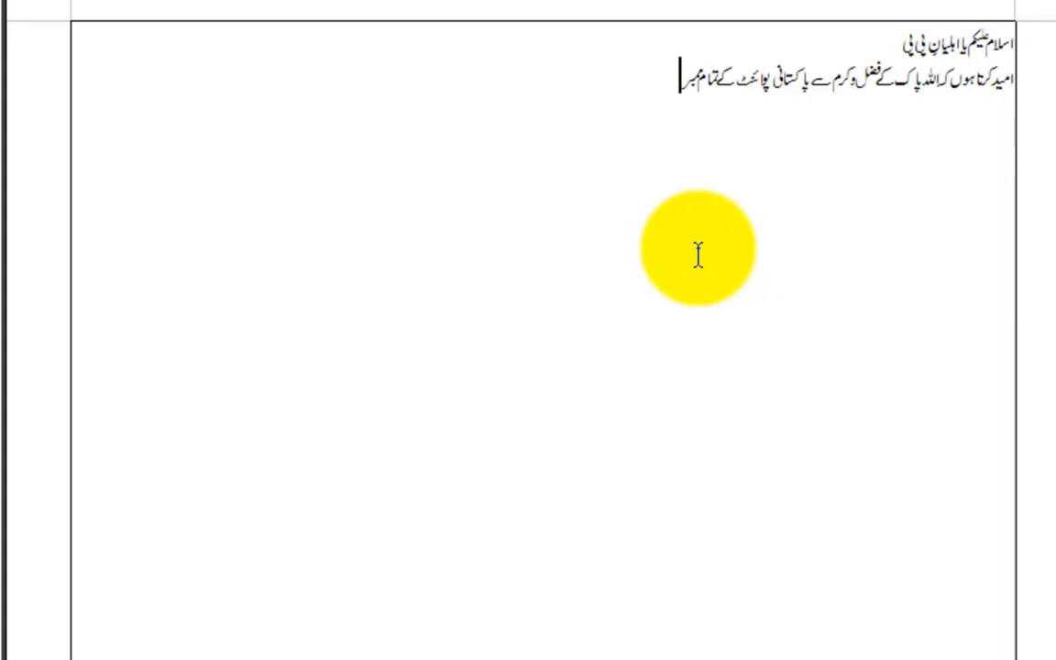
{"action": "type", "text": "ان کیوٹ کیوٹ سے ہوں گے گول گپے سے"}
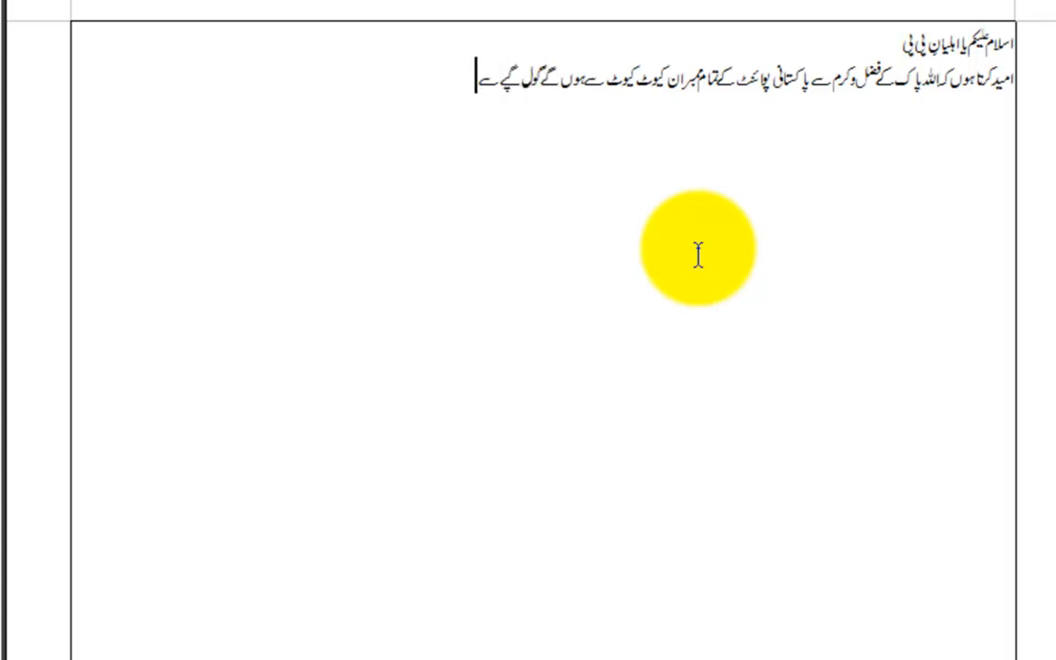
{"action": "type", "text": " ہوں گے"}
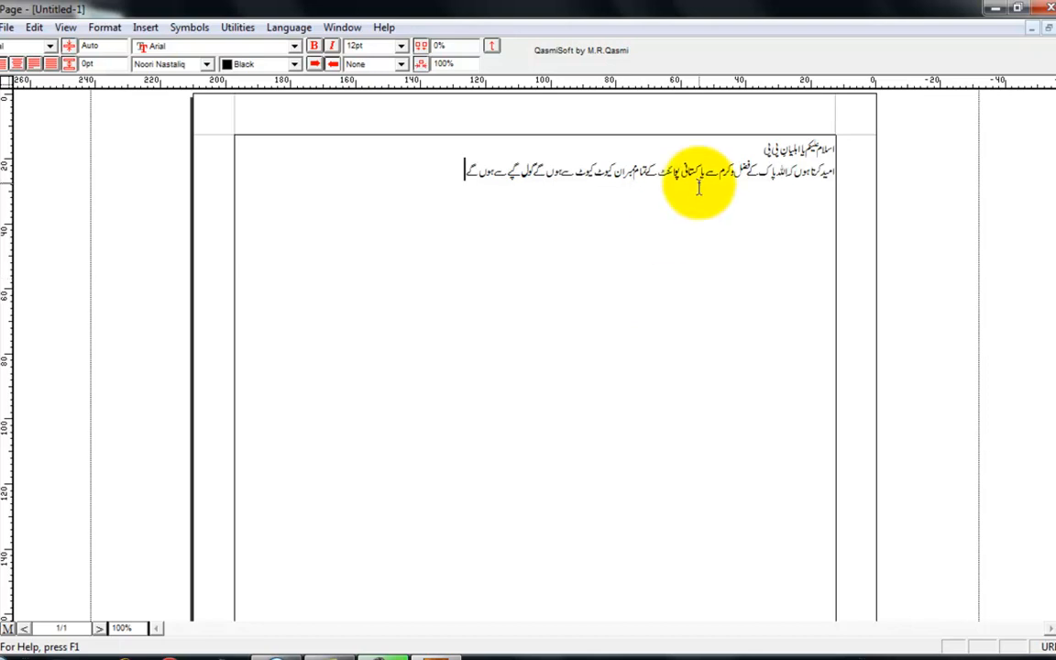
Select both lines of Urdu text, centre them and set their font size to 48pt.
{"action": "left_click_drag", "start_coordinate": [455, 179], "coordinate": [847, 131]}
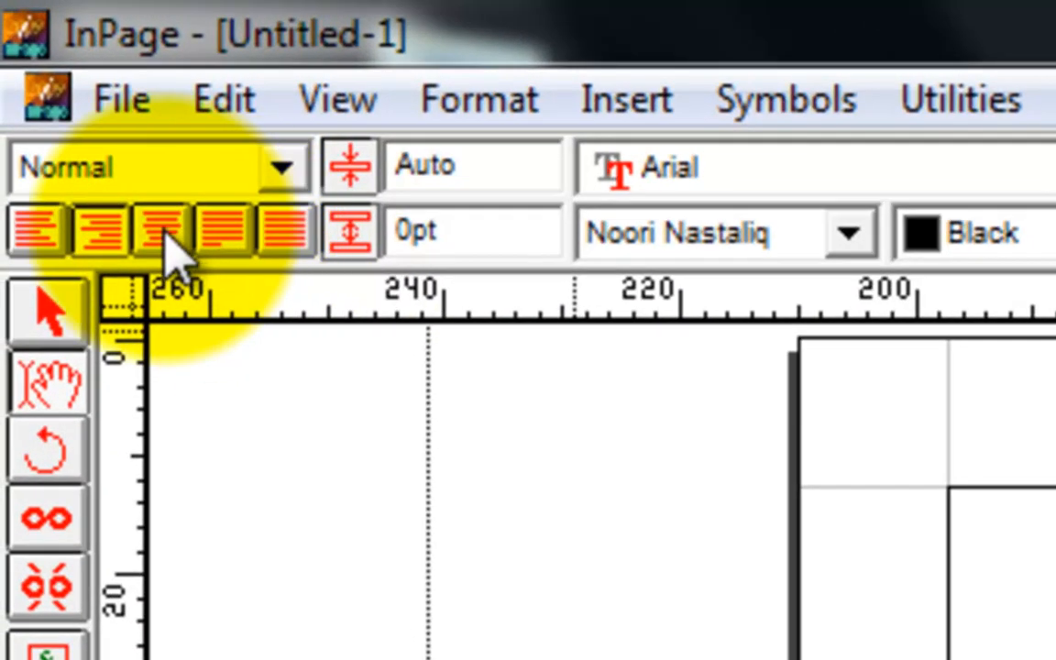
{"action": "left_click", "coordinate": [165, 231]}
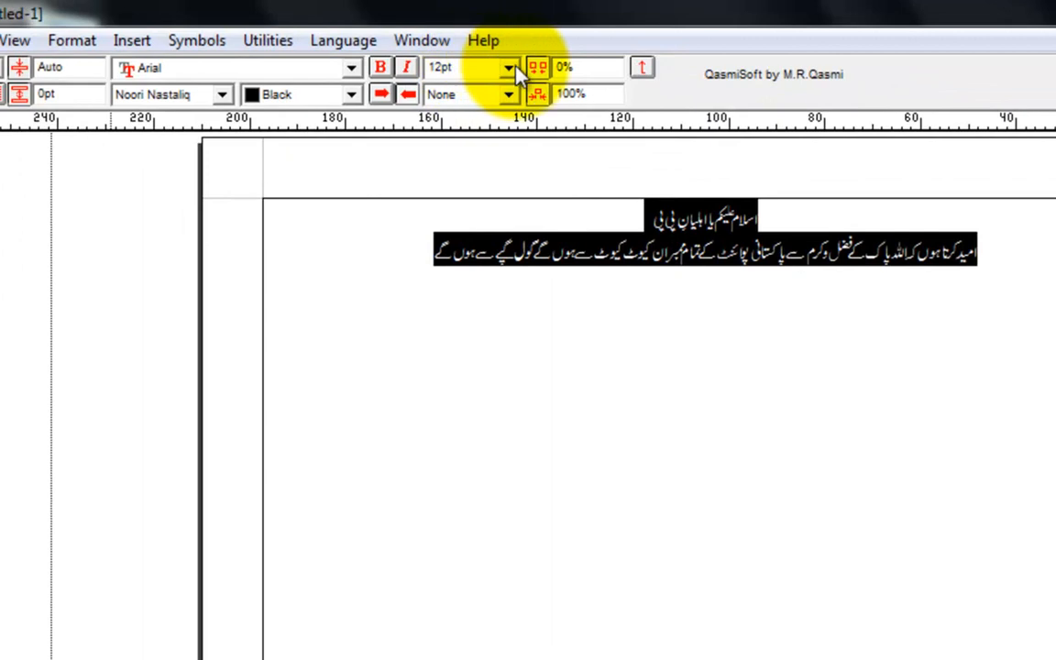
{"action": "left_click", "coordinate": [509, 69]}
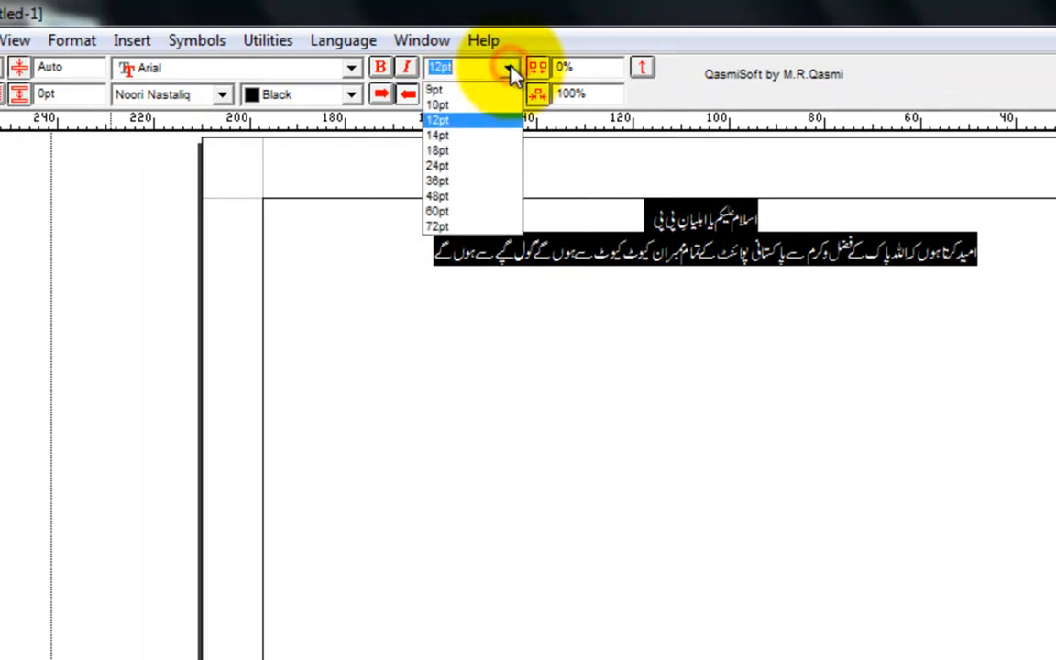
{"action": "left_click", "coordinate": [463, 196]}
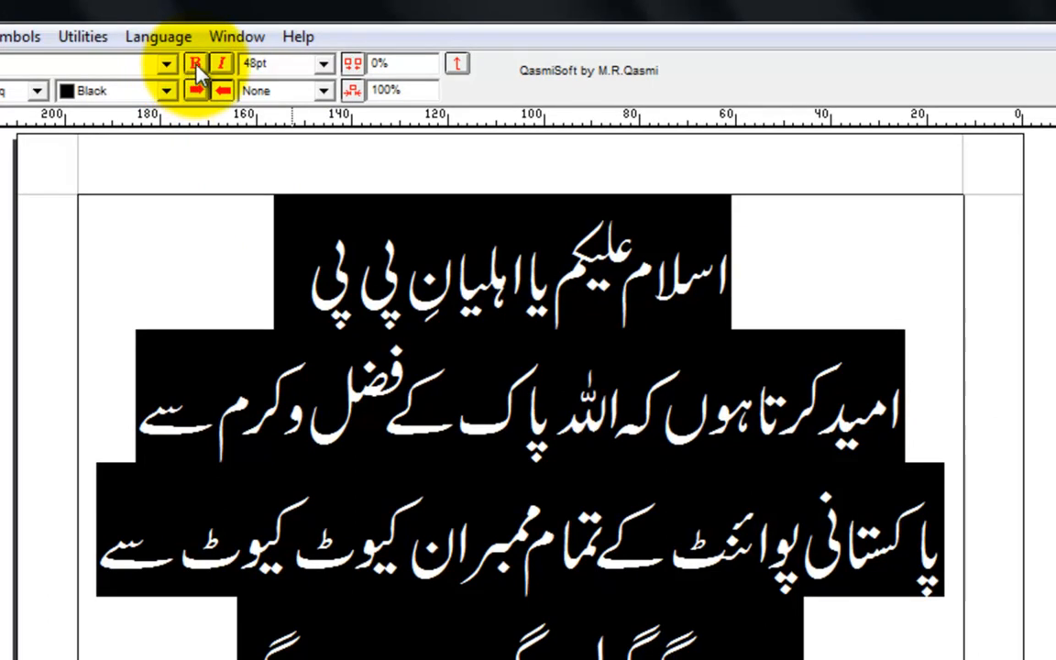
Make the selected Urdu text bold and red, and deselect it.
{"action": "left_click", "coordinate": [164, 91]}
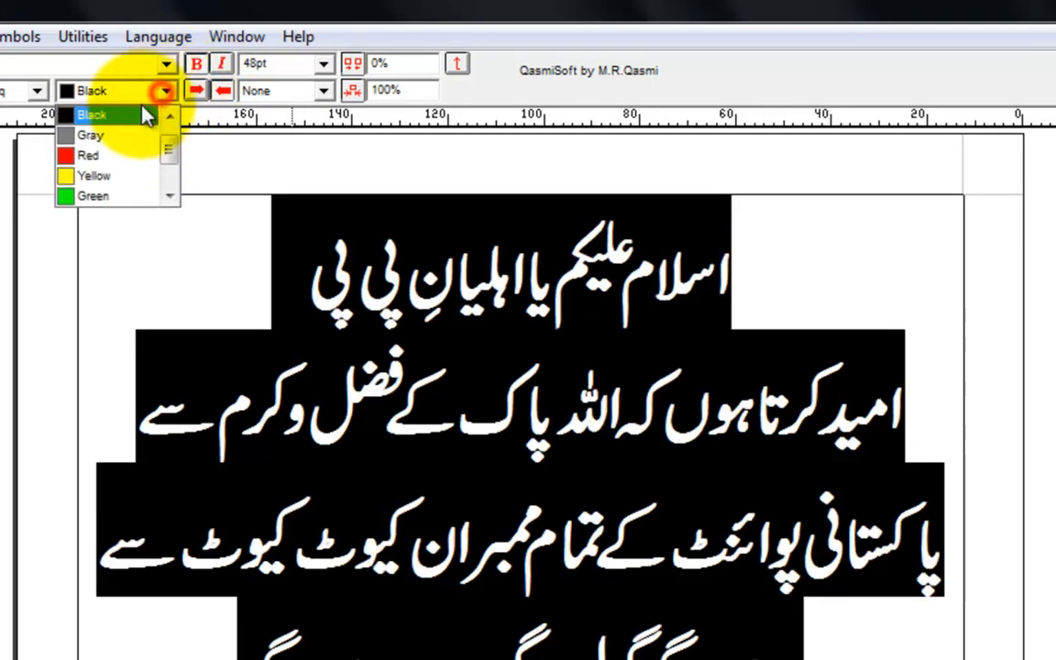
{"action": "left_click", "coordinate": [110, 155]}
{"action": "left_click", "coordinate": [154, 243]}
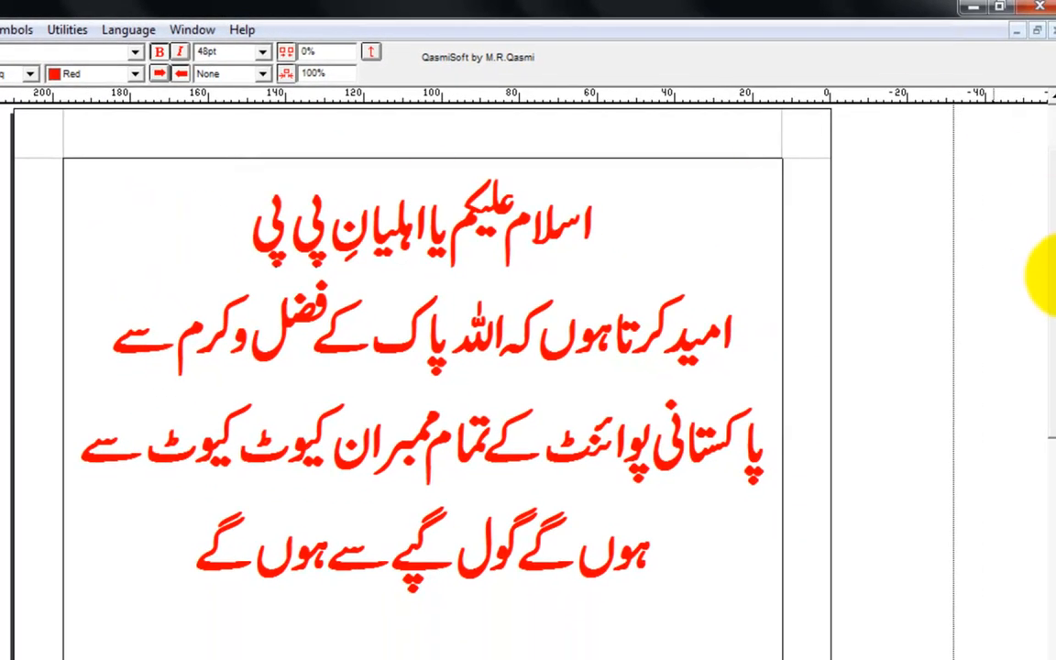
Export page 1 as a picture named 123 in CompuServe Bitmap format to the Desktop, at 100% scaling.
{"action": "left_click_drag", "start_coordinate": [1054, 274], "coordinate": [1053, 316]}
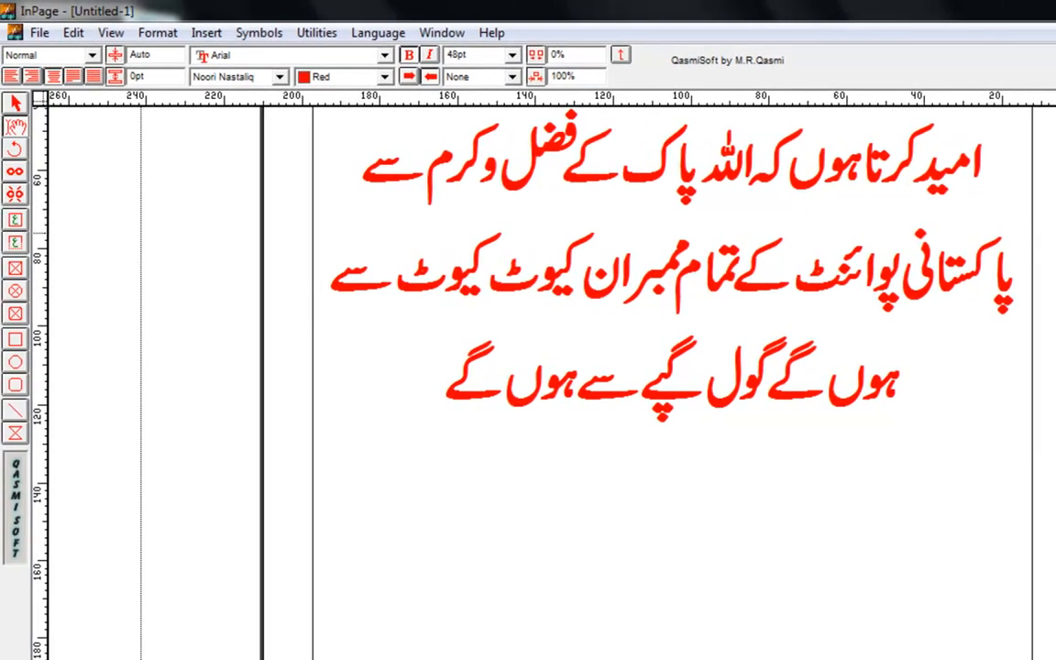
{"action": "scroll", "coordinate": [528, 367], "scroll_direction": "up", "scroll_amount": 1}
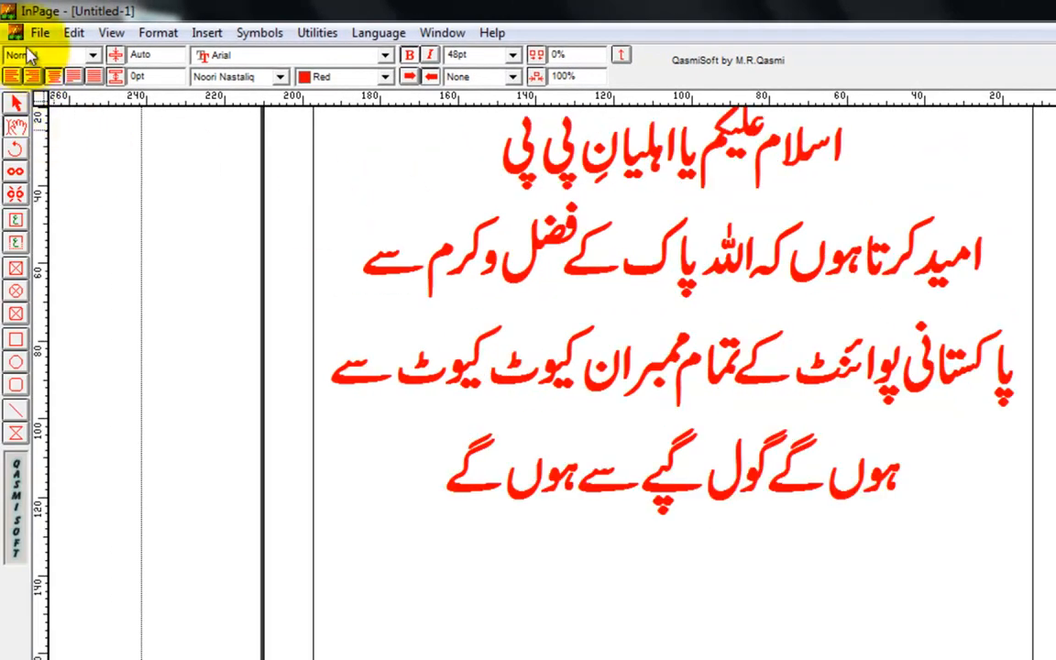
{"action": "left_click", "coordinate": [36, 32]}
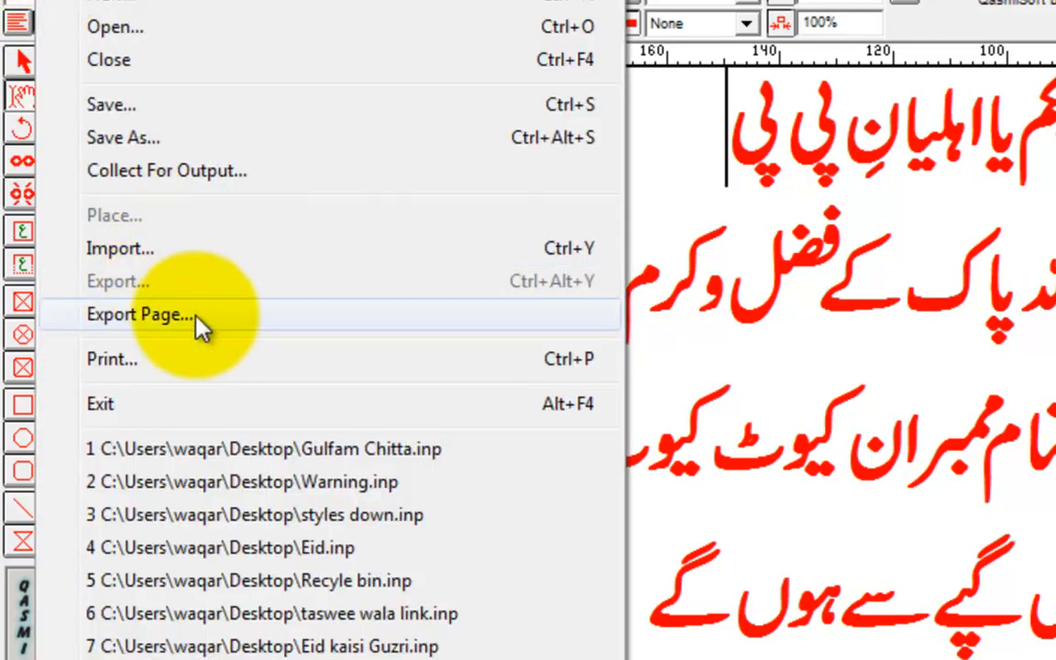
{"action": "left_click", "coordinate": [169, 313]}
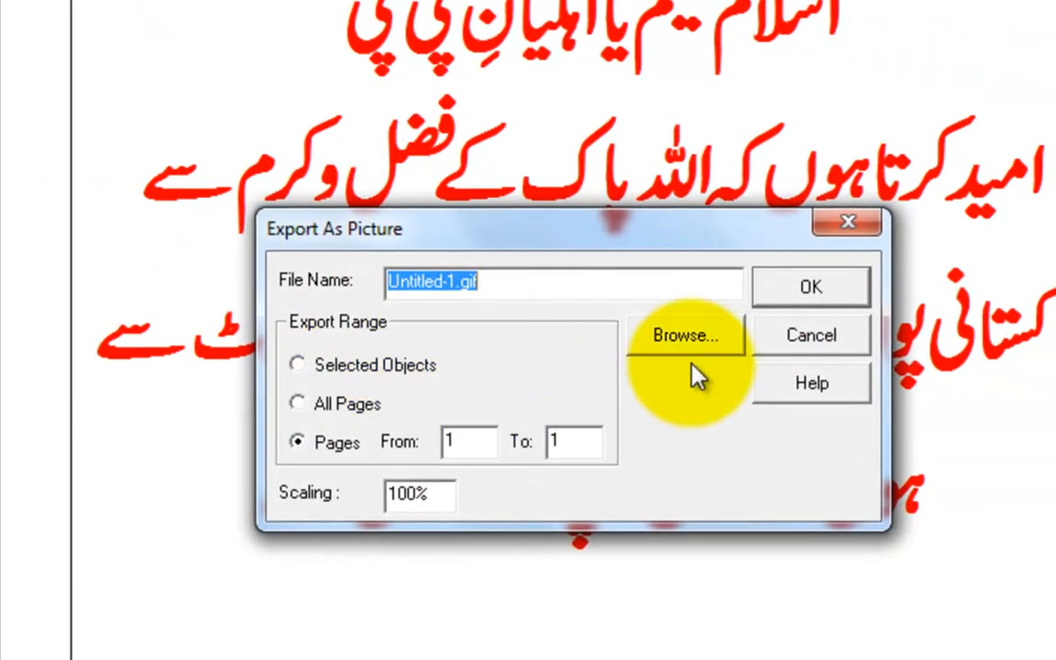
{"action": "left_click", "coordinate": [687, 338]}
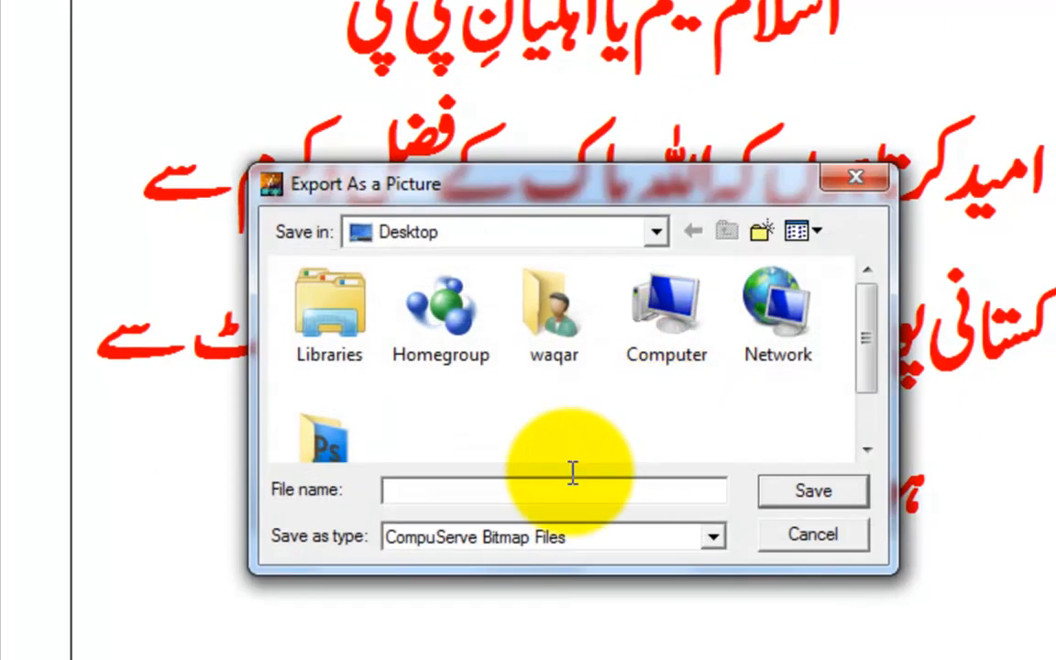
{"action": "left_click", "coordinate": [521, 496]}
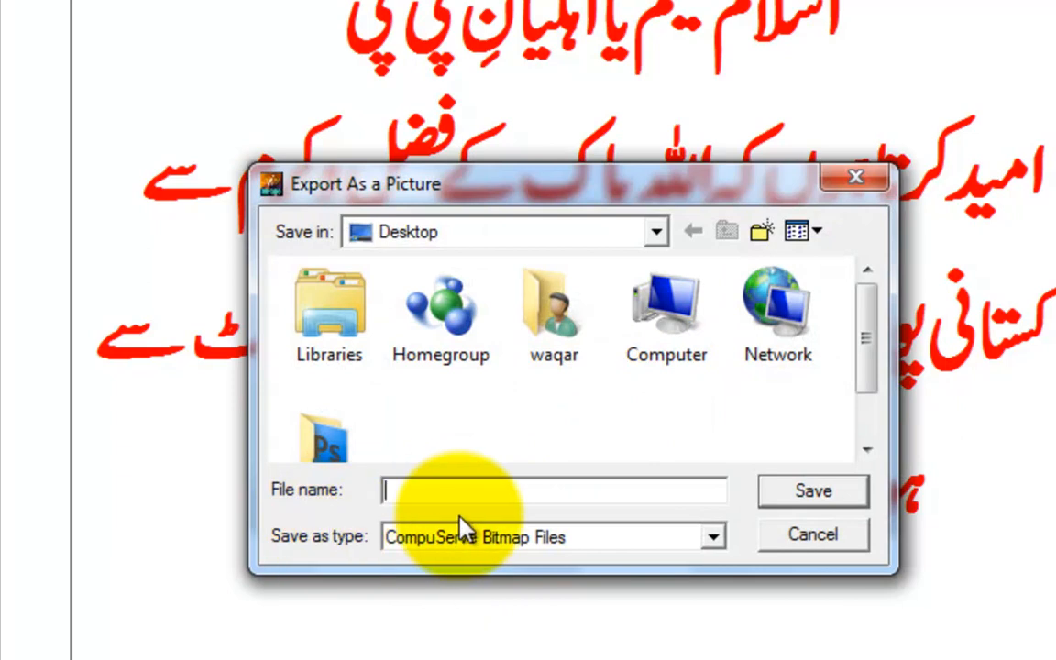
{"action": "type", "text": "123"}
{"action": "key", "text": "Return"}
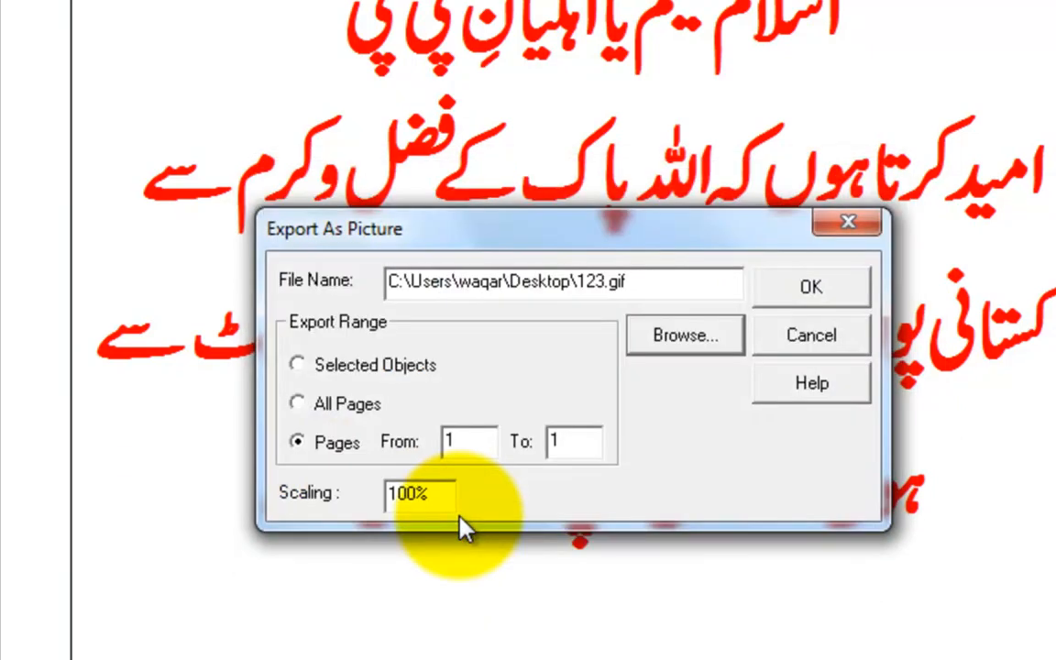
{"action": "left_click", "coordinate": [813, 293]}
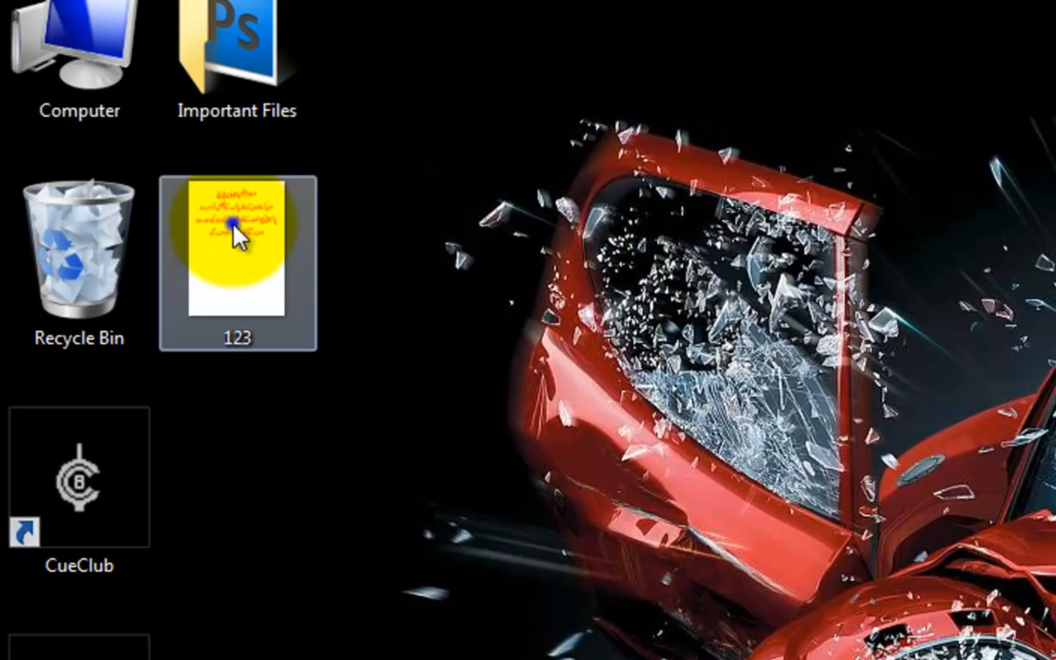
View the exported 123.gif in Windows Photo Viewer, close it, and move the file to the Recycle Bin.
{"action": "right_click", "coordinate": [234, 224]}
{"action": "left_click", "coordinate": [454, 409]}
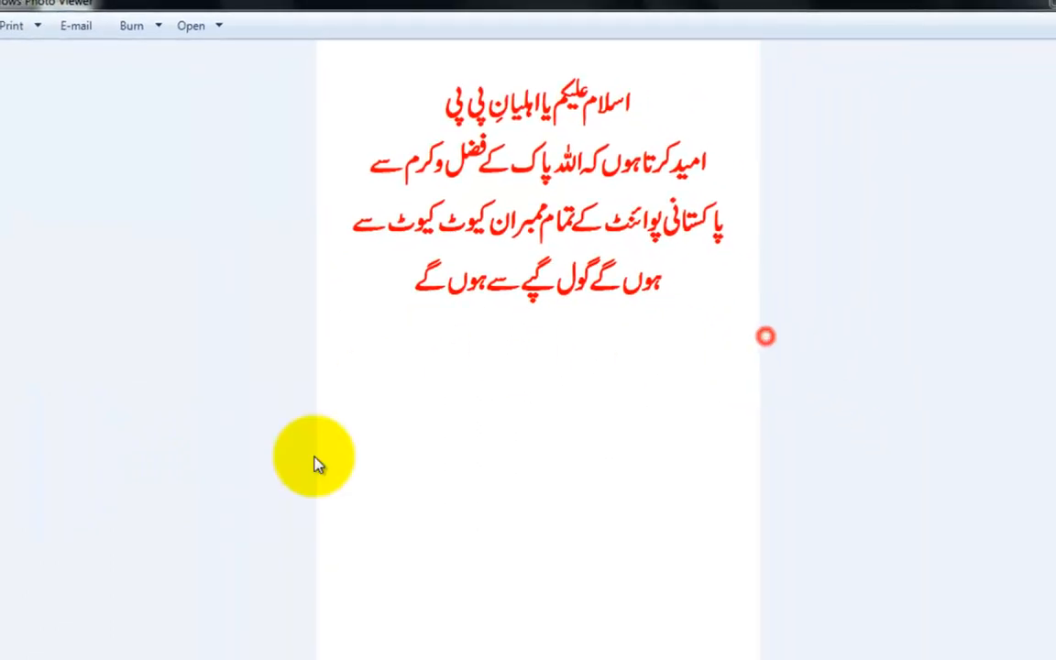
{"action": "right_click", "coordinate": [304, 517]}
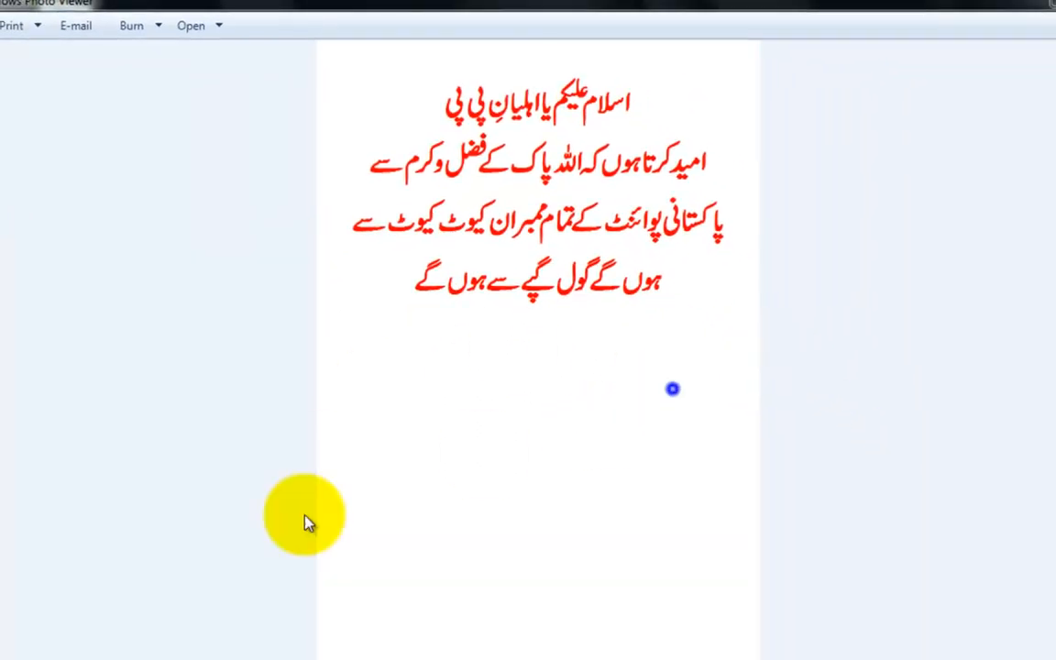
{"action": "left_click", "coordinate": [827, 285]}
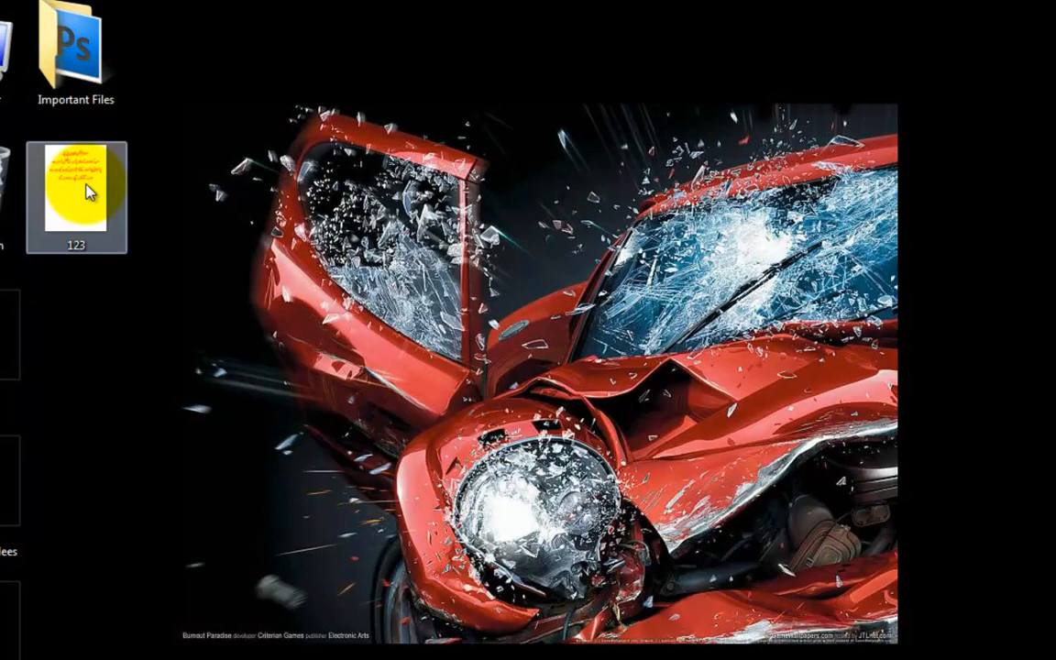
{"action": "left_click_drag", "start_coordinate": [87, 191], "coordinate": [7, 174]}
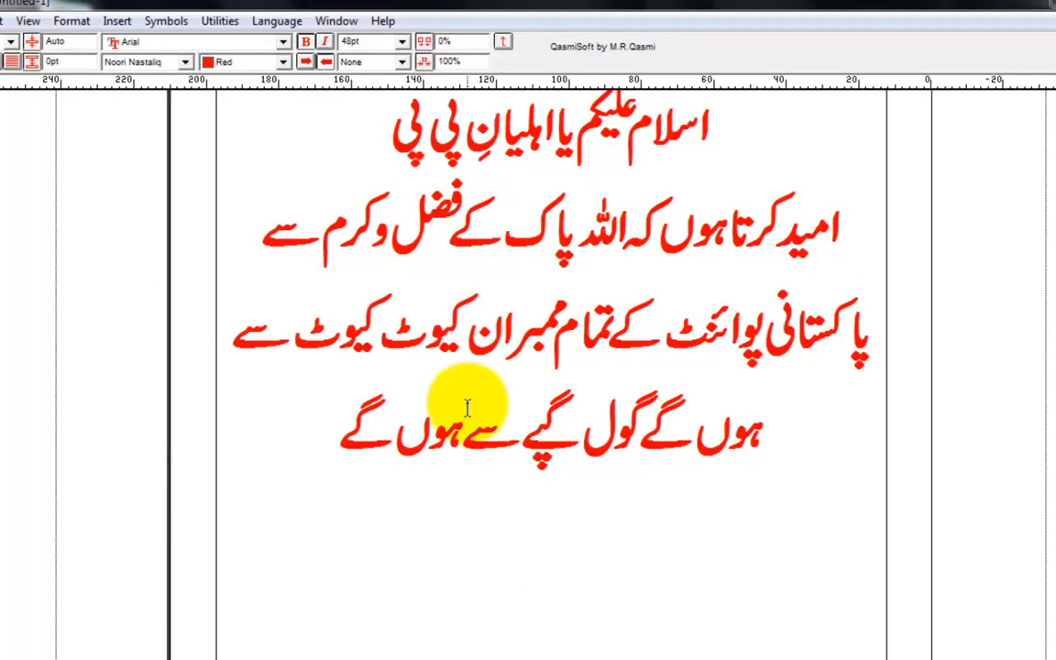
Export page 1 as an Encapsulated PostScript file named 1 to the Desktop.
{"action": "left_click", "coordinate": [20, 10]}
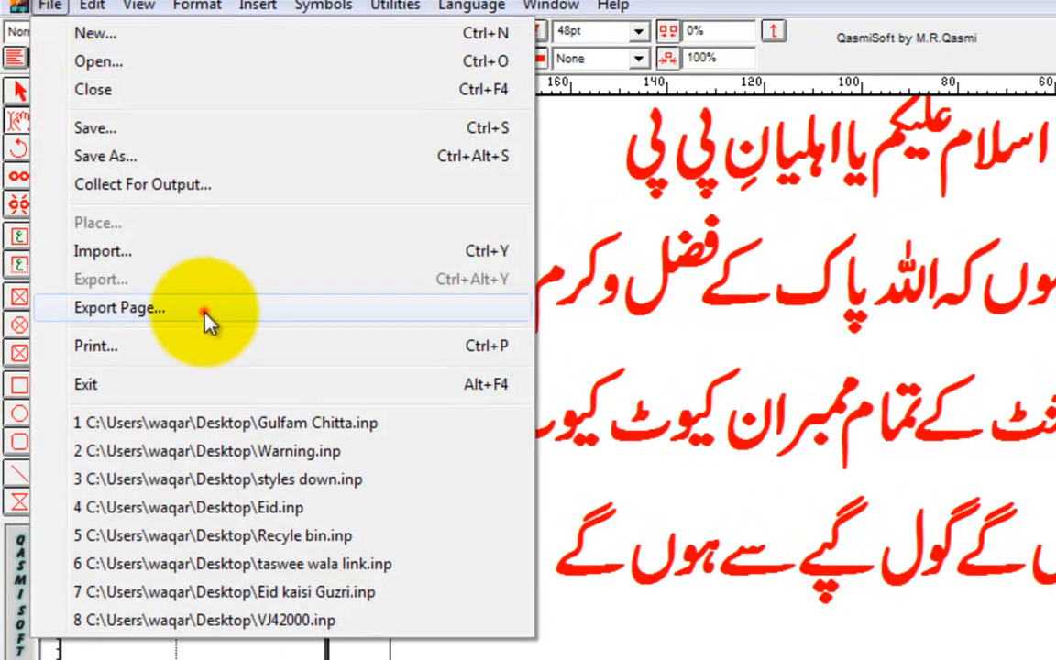
{"action": "left_click", "coordinate": [273, 308]}
{"action": "left_click", "coordinate": [915, 421]}
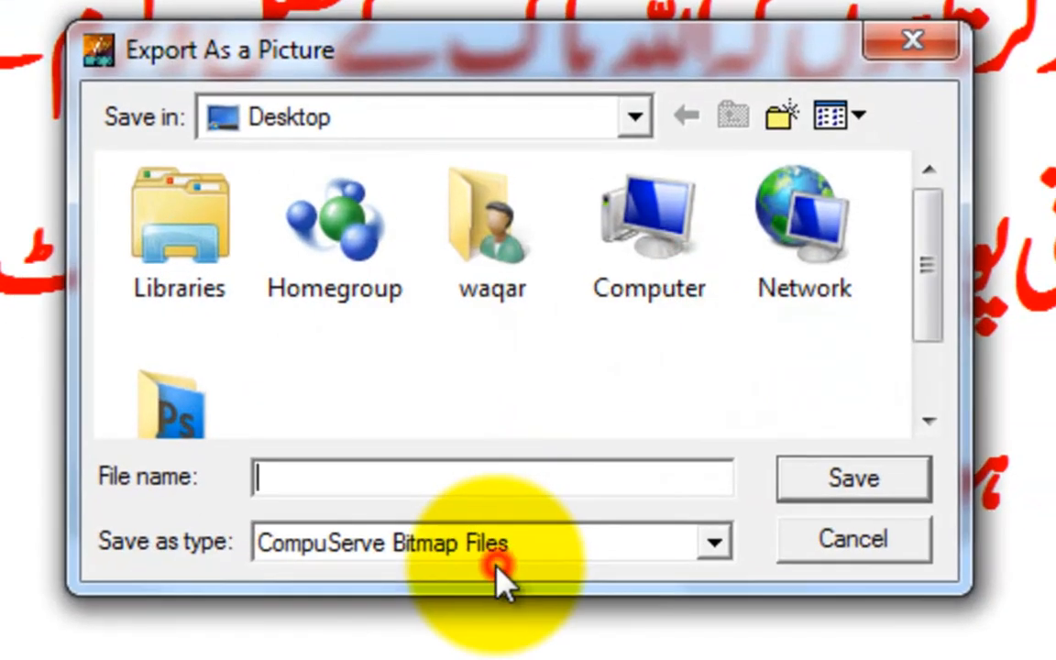
{"action": "left_click", "coordinate": [497, 559]}
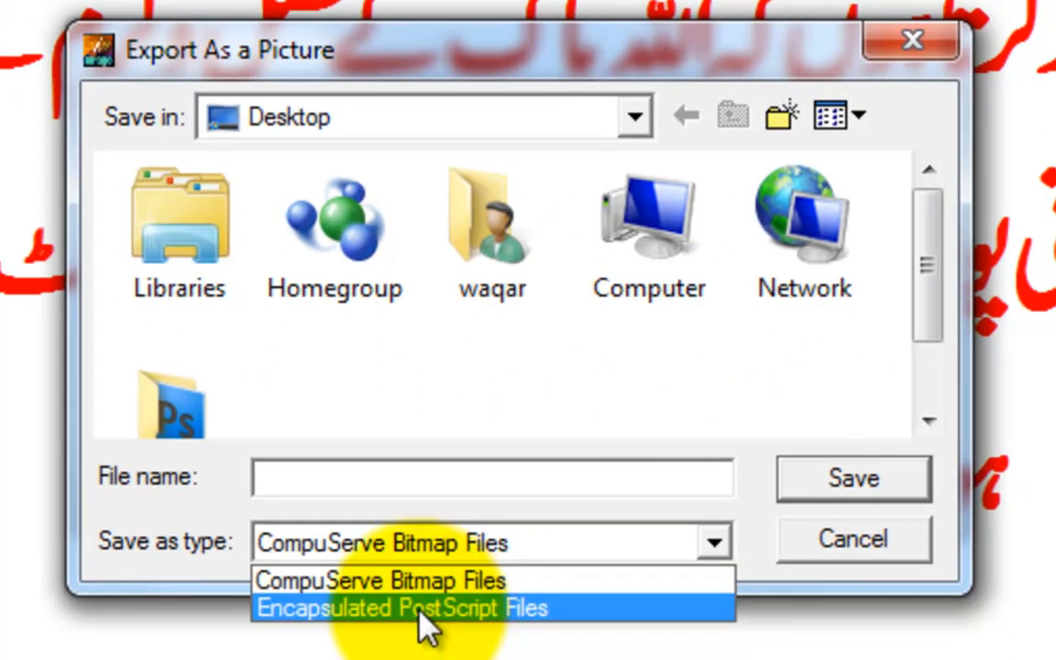
{"action": "left_click", "coordinate": [425, 628]}
{"action": "left_click", "coordinate": [408, 475]}
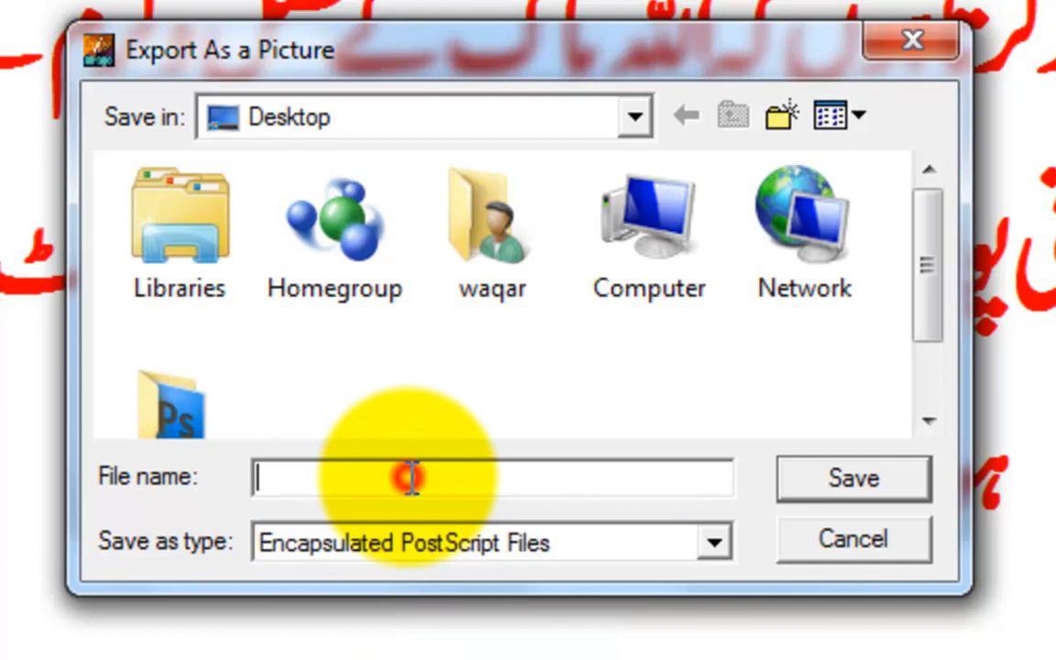
{"action": "type", "text": "1"}
{"action": "key", "text": "Return"}
{"action": "left_click", "coordinate": [834, 195]}
Extend the document to five pages by adding blank lines after the Urdu text.
{"action": "left_click", "coordinate": [276, 428]}
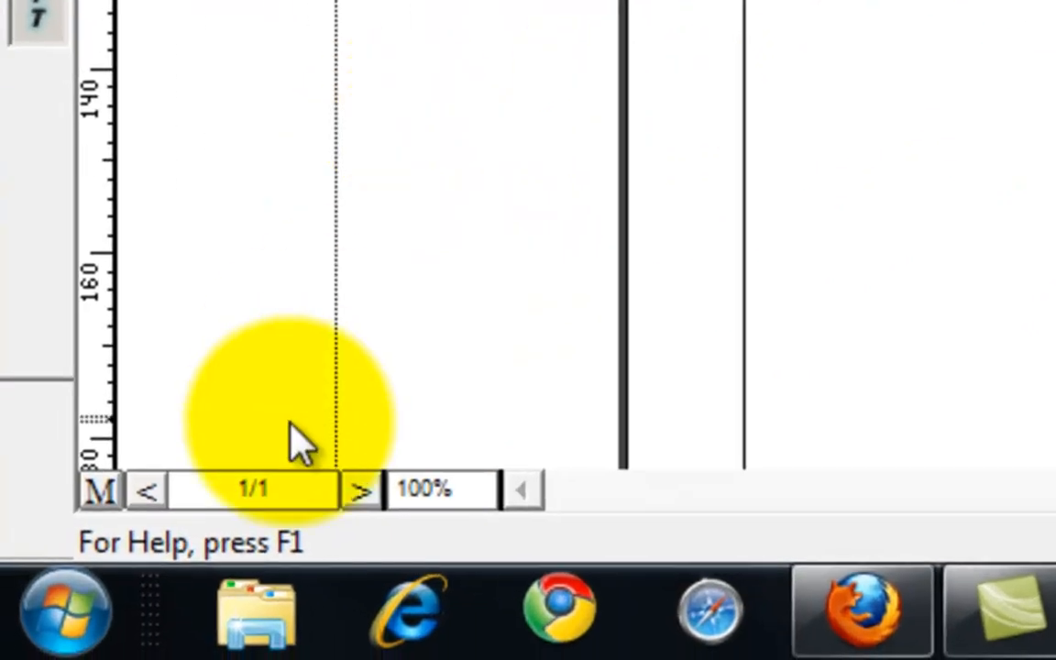
{"action": "left_click_drag", "start_coordinate": [302, 488], "coordinate": [210, 500]}
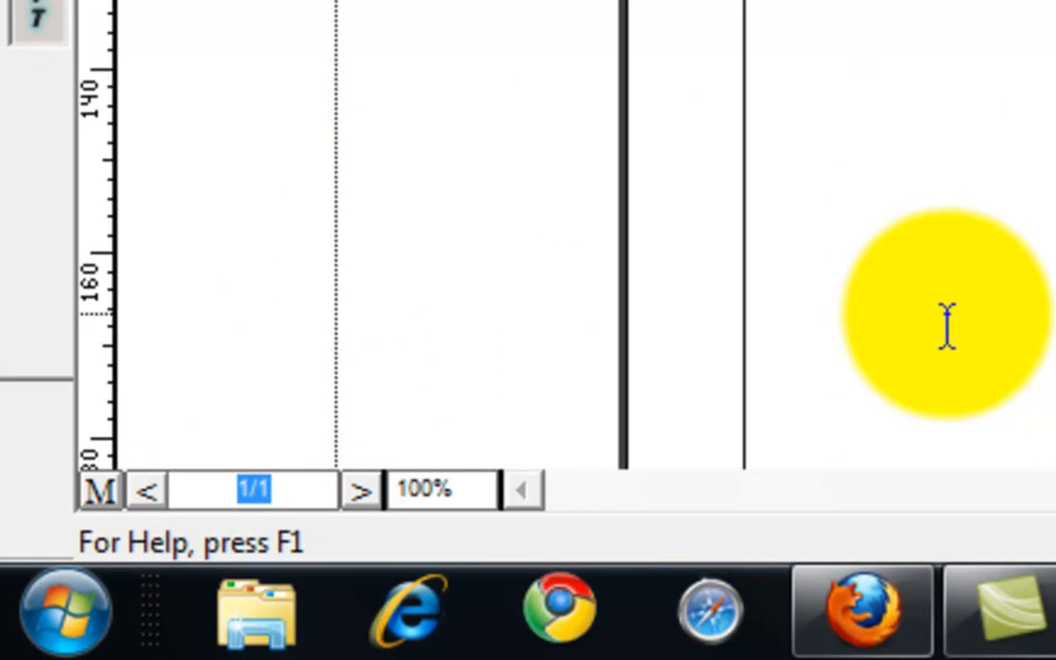
{"action": "left_click", "coordinate": [903, 3]}
{"action": "left_click", "coordinate": [615, 165]}
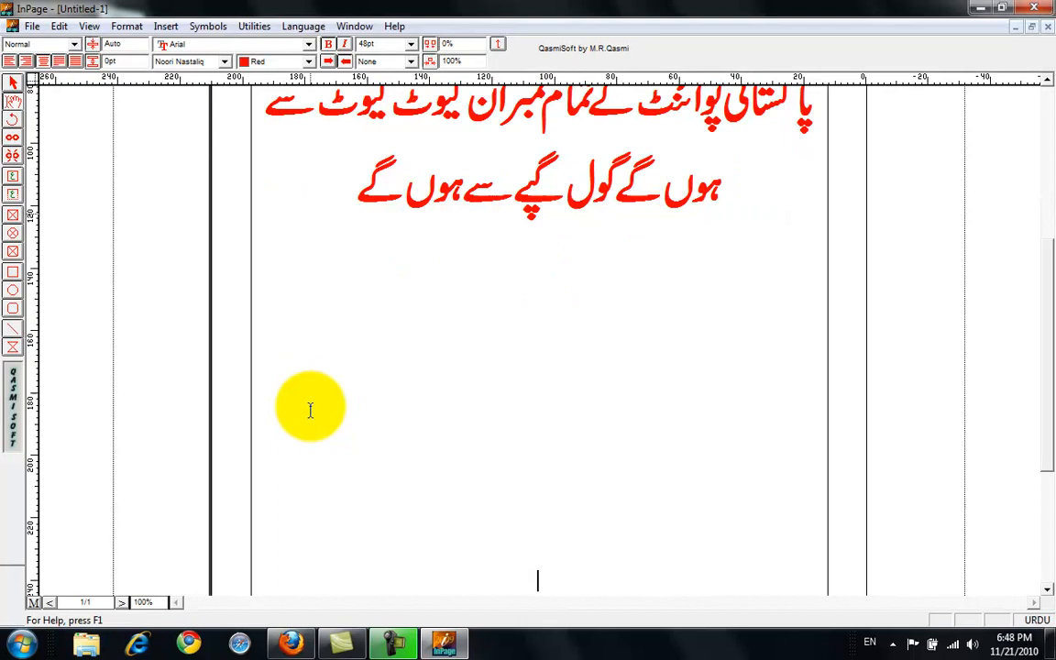
{"action": "key", "text": "Return"}
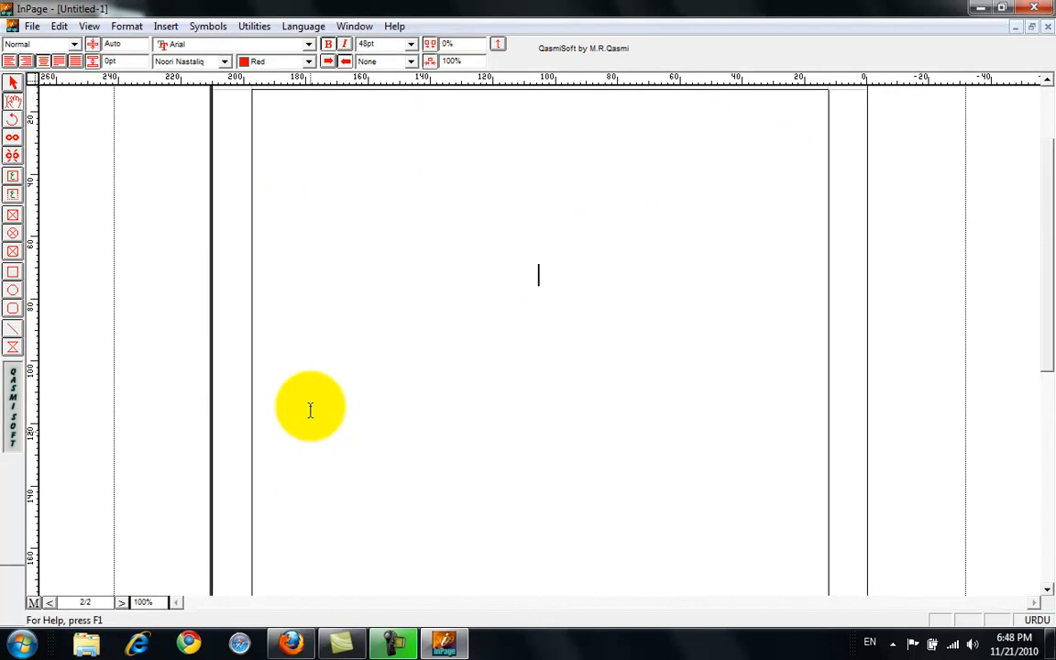
{"action": "key", "text": "Return"}
{"action": "key", "text": "Return"}
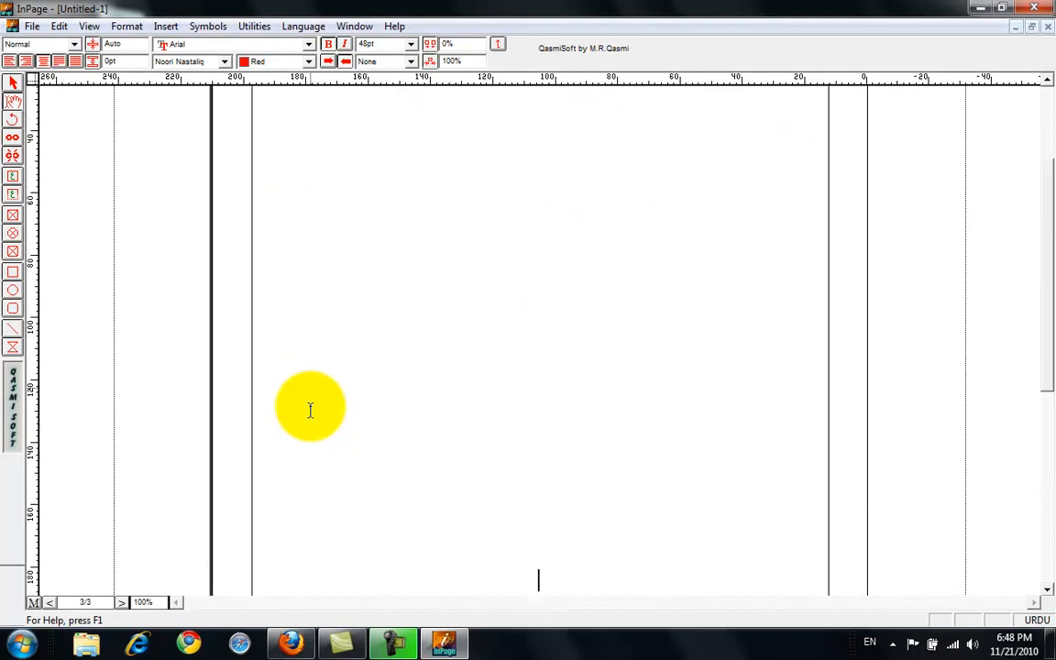
{"action": "key", "text": "Return"}
{"action": "key", "text": "Return"}
{"action": "key", "text": "Return"}
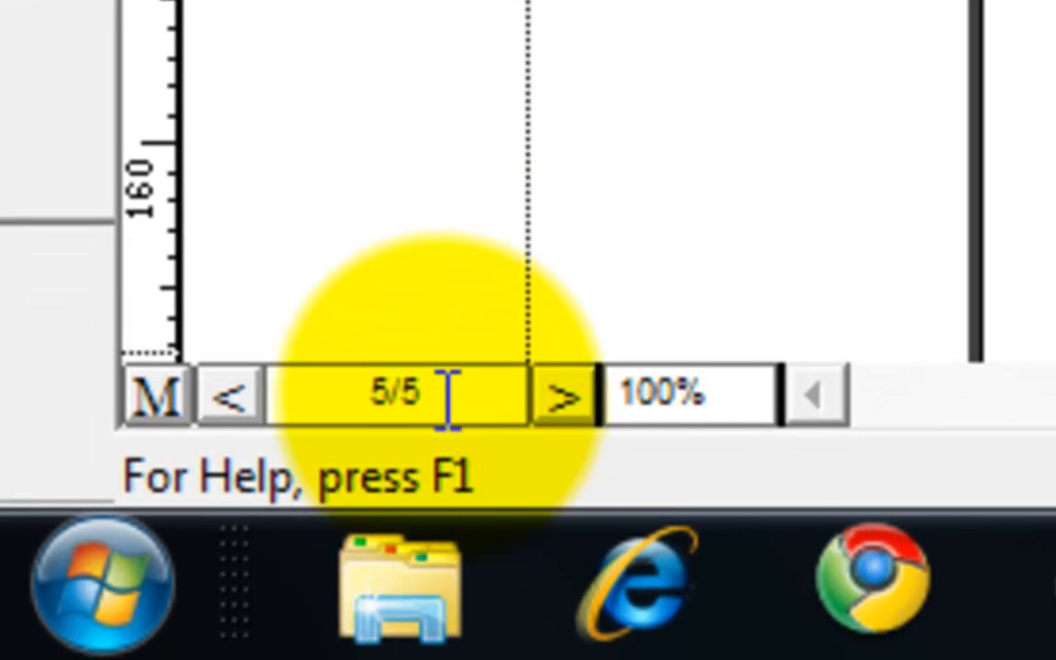
{"action": "left_click_drag", "start_coordinate": [431, 401], "coordinate": [302, 413]}
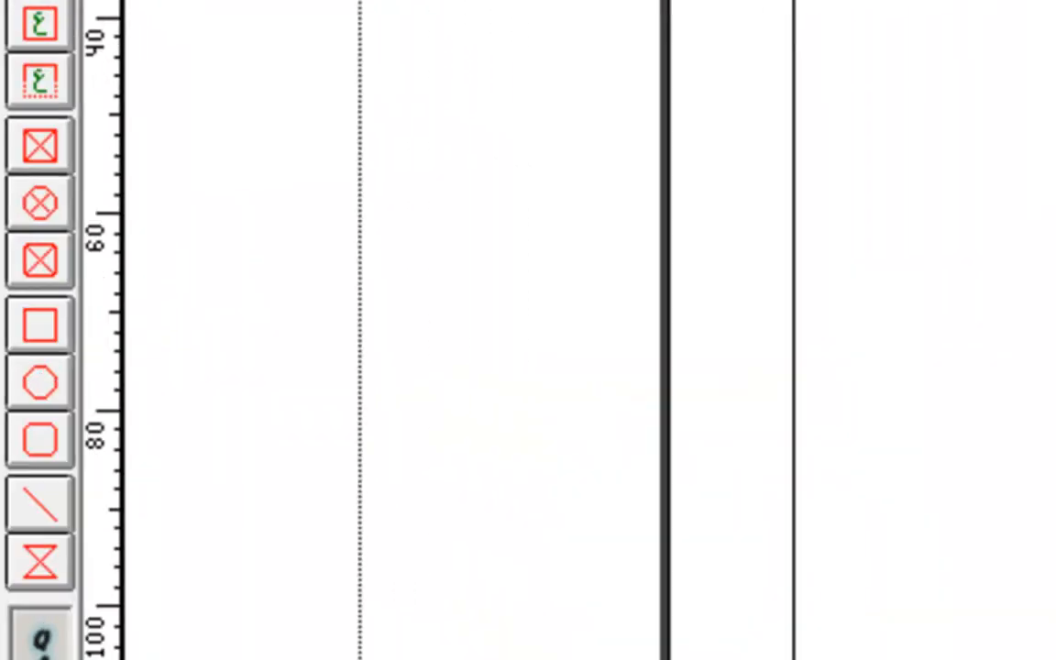
Export pages 2 to 5 as pictures under the file name Untitled-1.eps, at 100% scaling.
{"action": "left_click", "coordinate": [99, 81]}
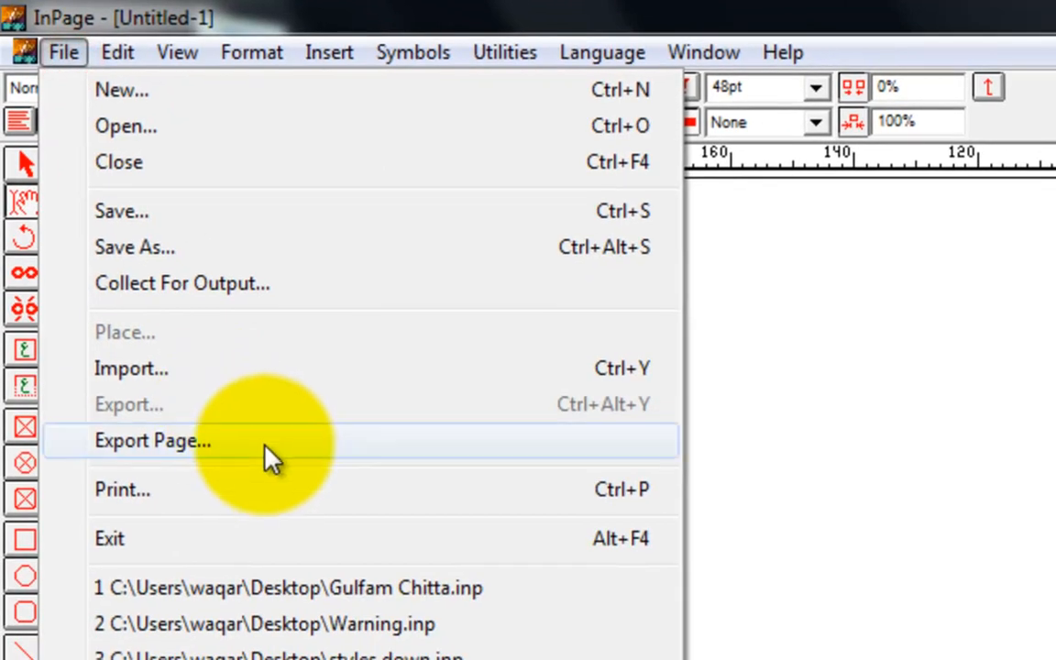
{"action": "left_click", "coordinate": [368, 640]}
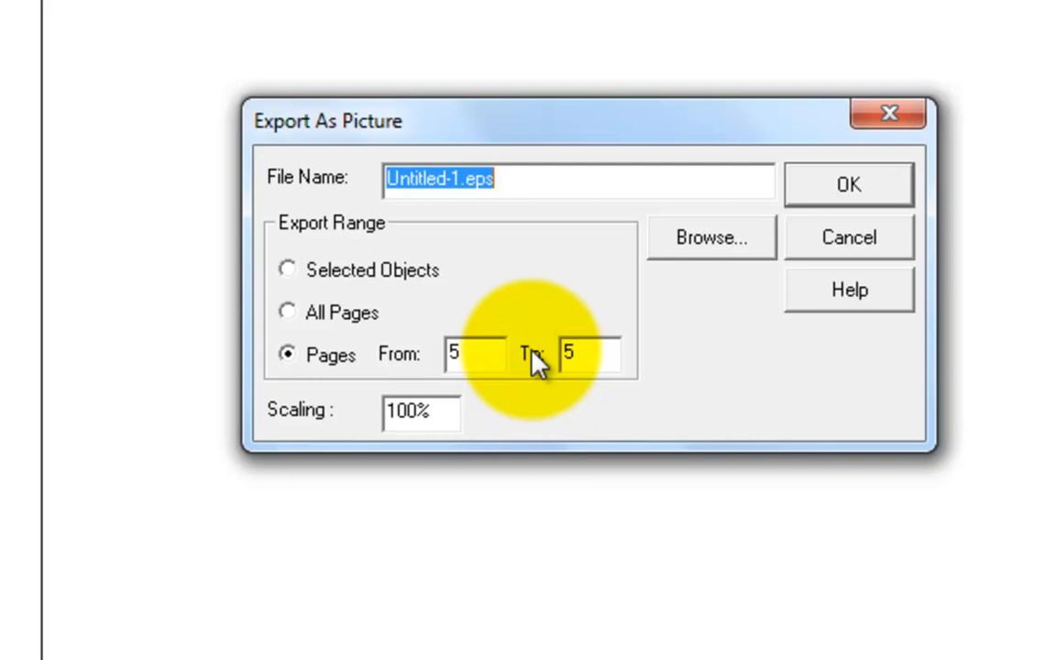
{"action": "double_click", "coordinate": [475, 356]}
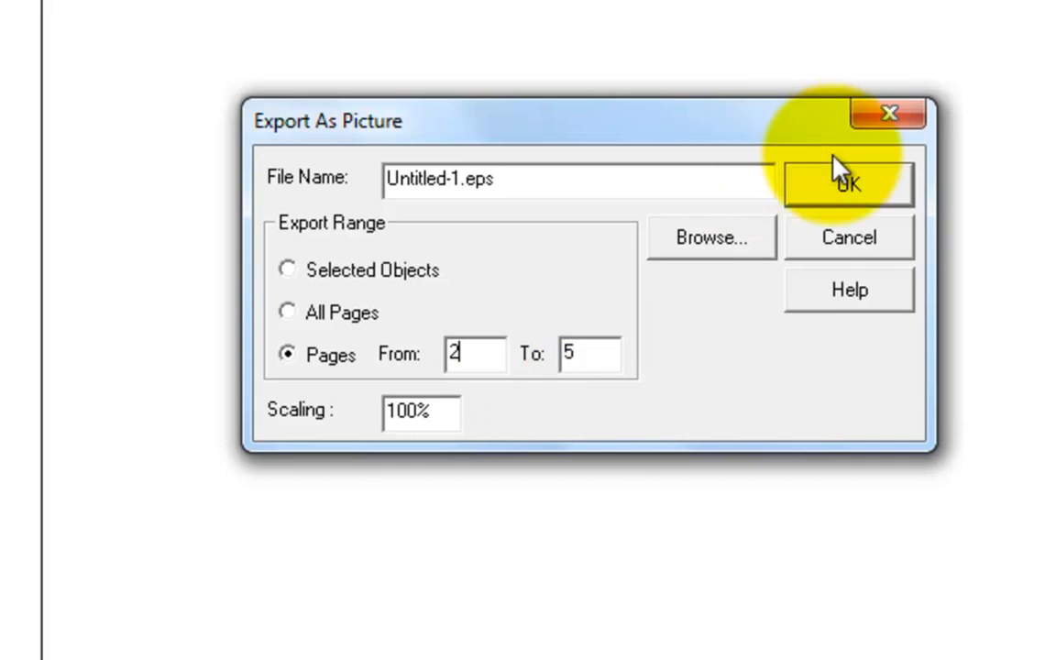
{"action": "left_click", "coordinate": [855, 184]}
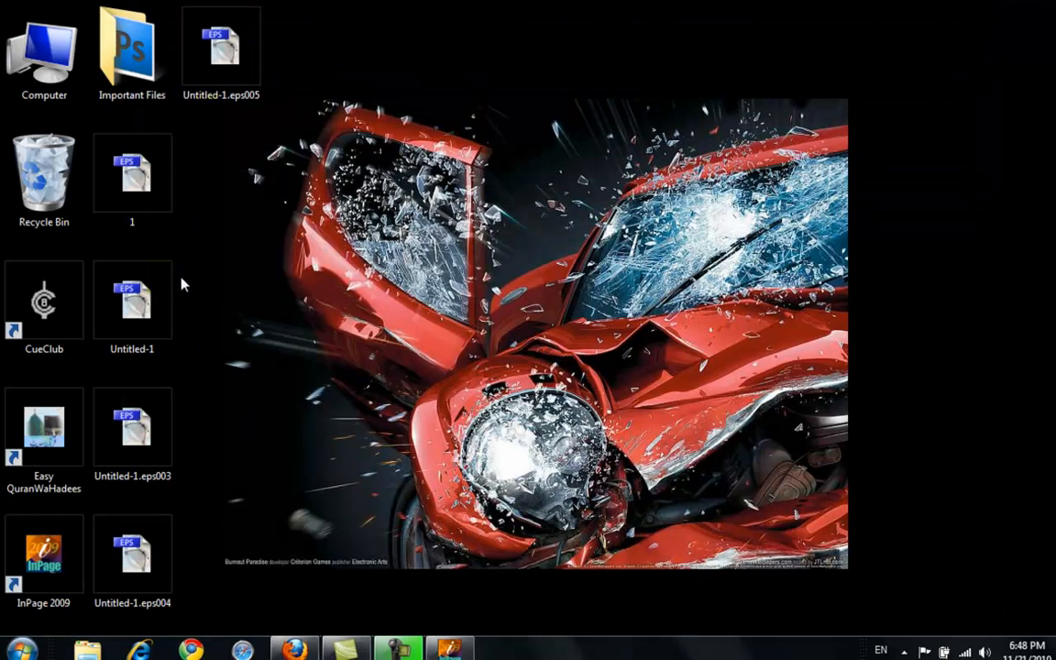
Check the separate EPS files exported to the desktop for pages 2 to 5.
{"action": "left_click", "coordinate": [141, 286]}
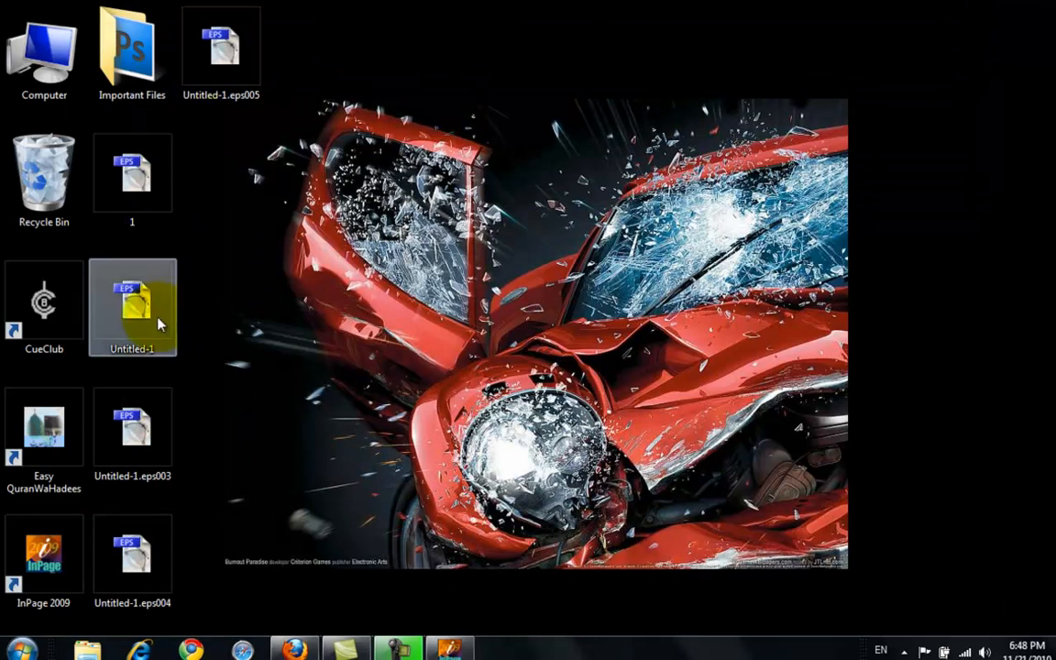
{"action": "left_click", "coordinate": [330, 268]}
{"action": "left_click", "coordinate": [112, 469]}
{"action": "left_click", "coordinate": [123, 578]}
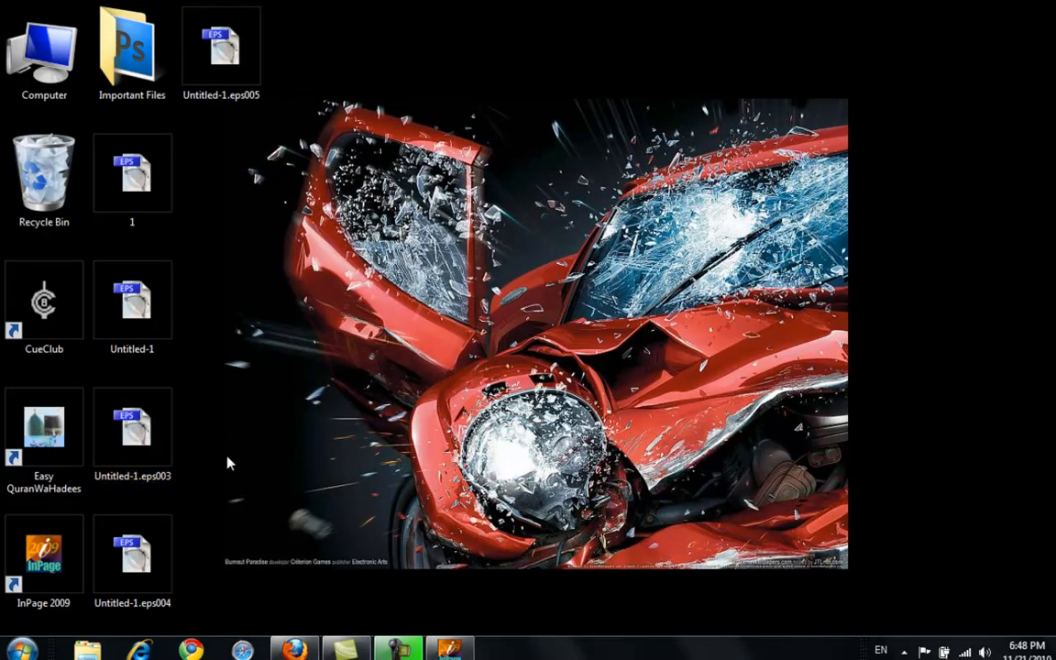
{"action": "left_click", "coordinate": [446, 397]}
{"action": "left_click", "coordinate": [151, 298]}
{"action": "left_click", "coordinate": [258, 285]}
Move the Untitled-1 EPS files for pages 2 to 5 from the desktop to the Recycle Bin.
{"action": "left_click_drag", "start_coordinate": [218, 271], "coordinate": [124, 568]}
{"action": "left_click_drag", "start_coordinate": [136, 323], "coordinate": [55, 178]}
{"action": "left_click_drag", "start_coordinate": [218, 35], "coordinate": [51, 174]}
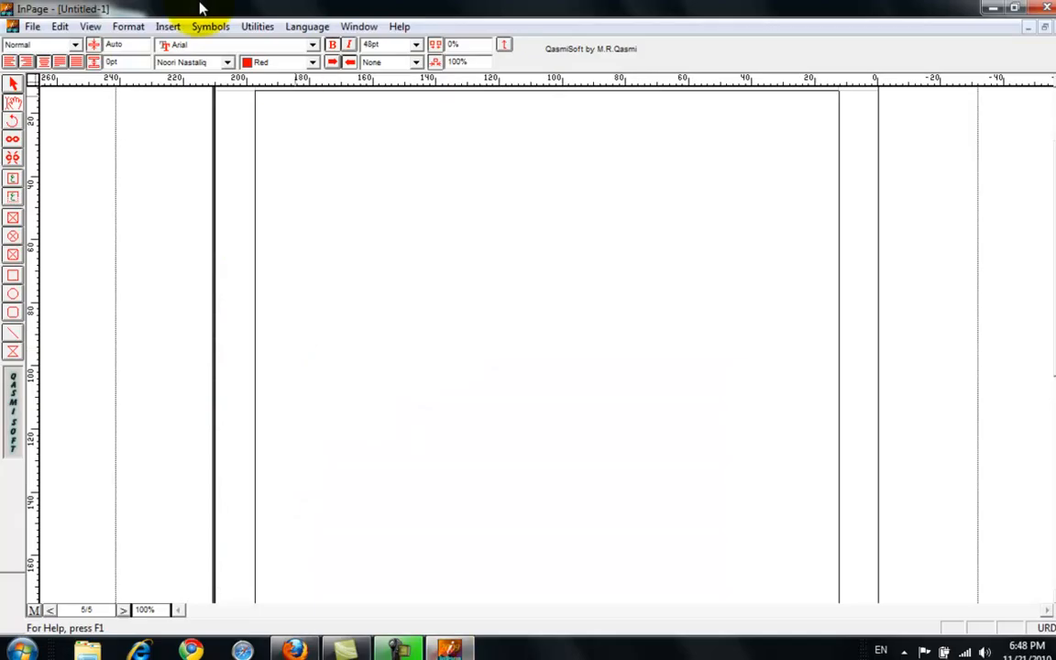
Export the page range 2 to 5 again as Untitled-1.eps and return to the desktop.
{"action": "left_click", "coordinate": [33, 26]}
{"action": "left_click", "coordinate": [295, 514]}
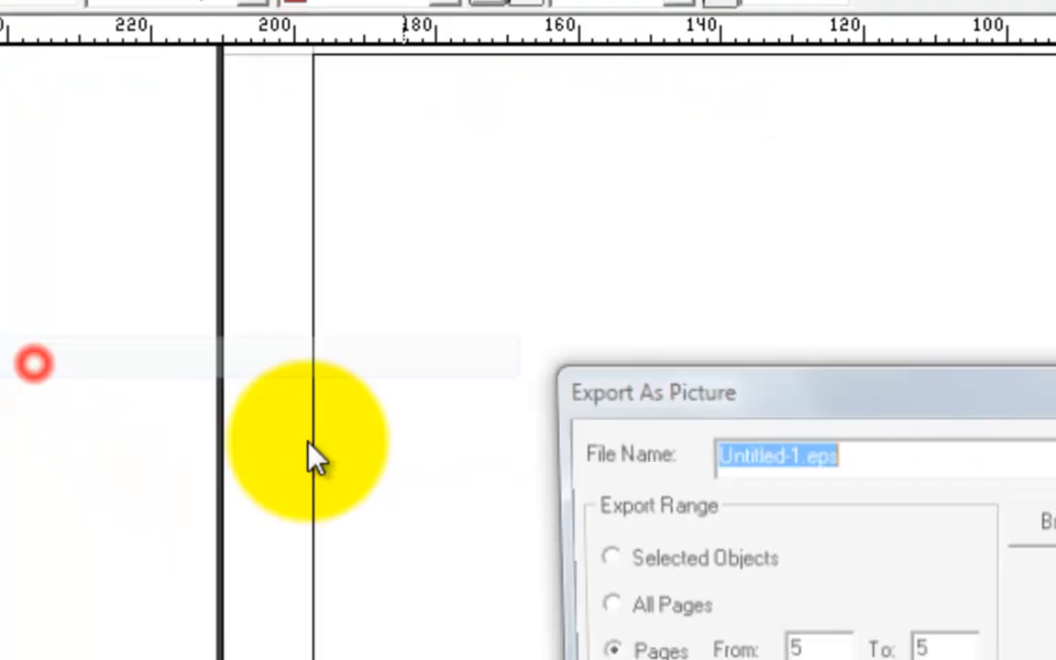
{"action": "left_click", "coordinate": [396, 397]}
{"action": "double_click", "coordinate": [399, 400]}
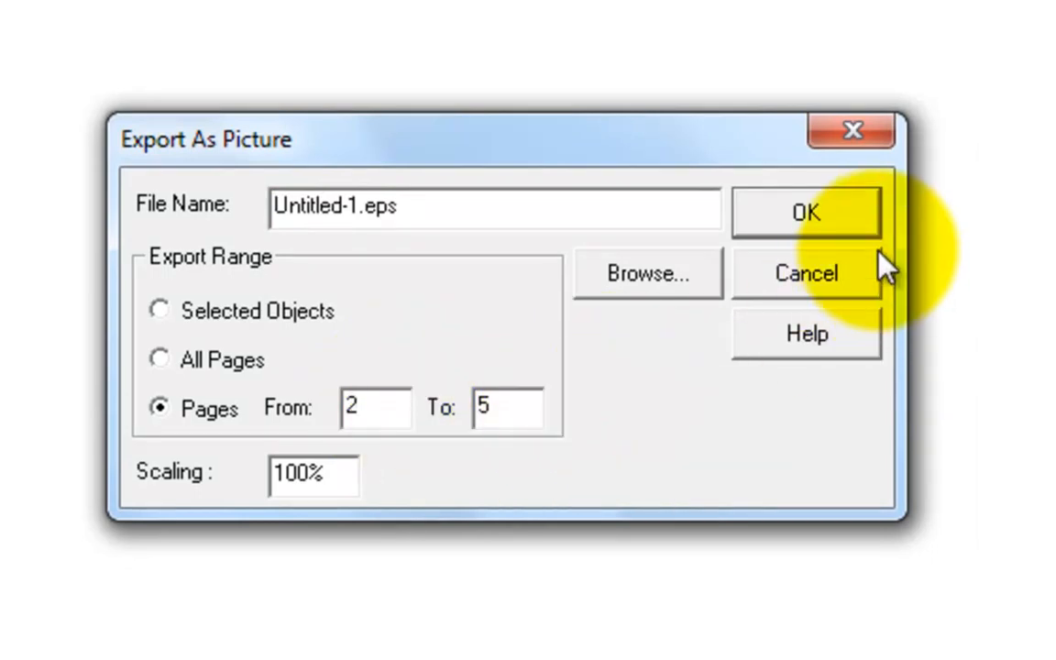
{"action": "left_click", "coordinate": [839, 216]}
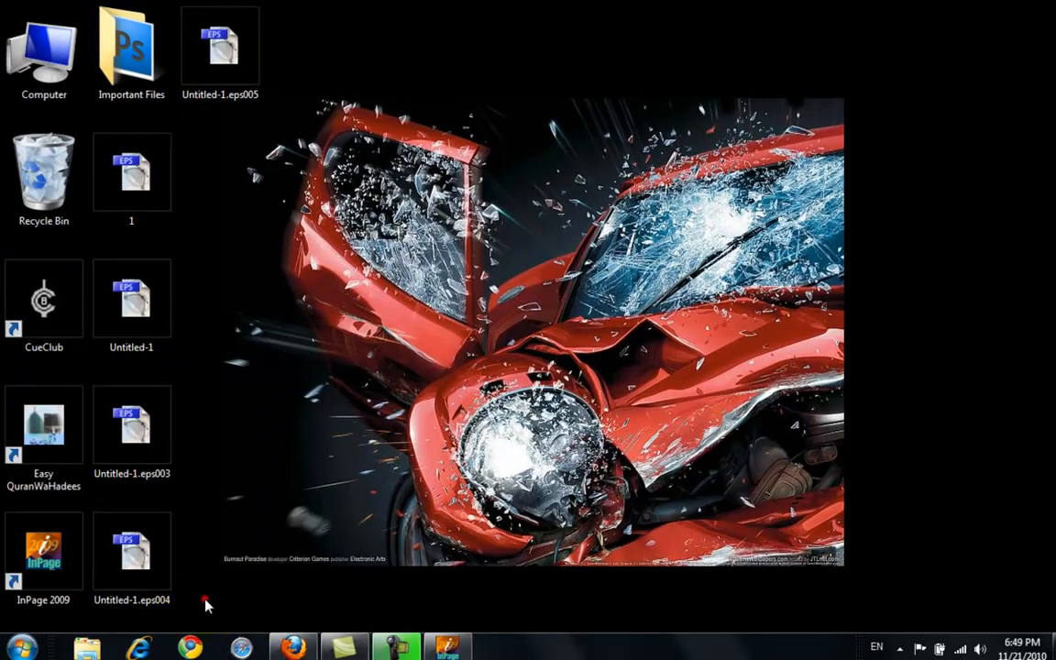
Delete the four re-exported Untitled-1 EPS files from the desktop, keeping the file named 1.
{"action": "left_click_drag", "start_coordinate": [206, 598], "coordinate": [110, 262]}
{"action": "left_click_drag", "start_coordinate": [135, 302], "coordinate": [50, 170]}
{"action": "left_click_drag", "start_coordinate": [228, 49], "coordinate": [44, 172]}
Open 1.eps in Adobe Photoshop, rasterize it at 72 pixels/inch in CMYK Color mode, and minimize the Photoshop window.
{"action": "left_click", "coordinate": [132, 179]}
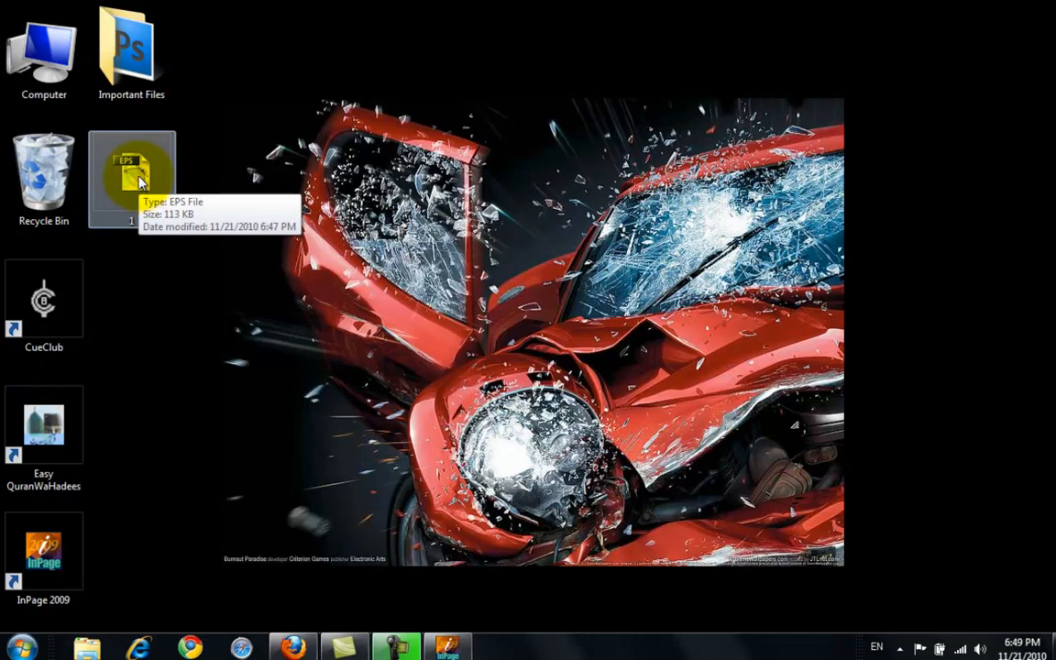
{"action": "right_click", "coordinate": [140, 183]}
{"action": "left_click", "coordinate": [174, 221]}
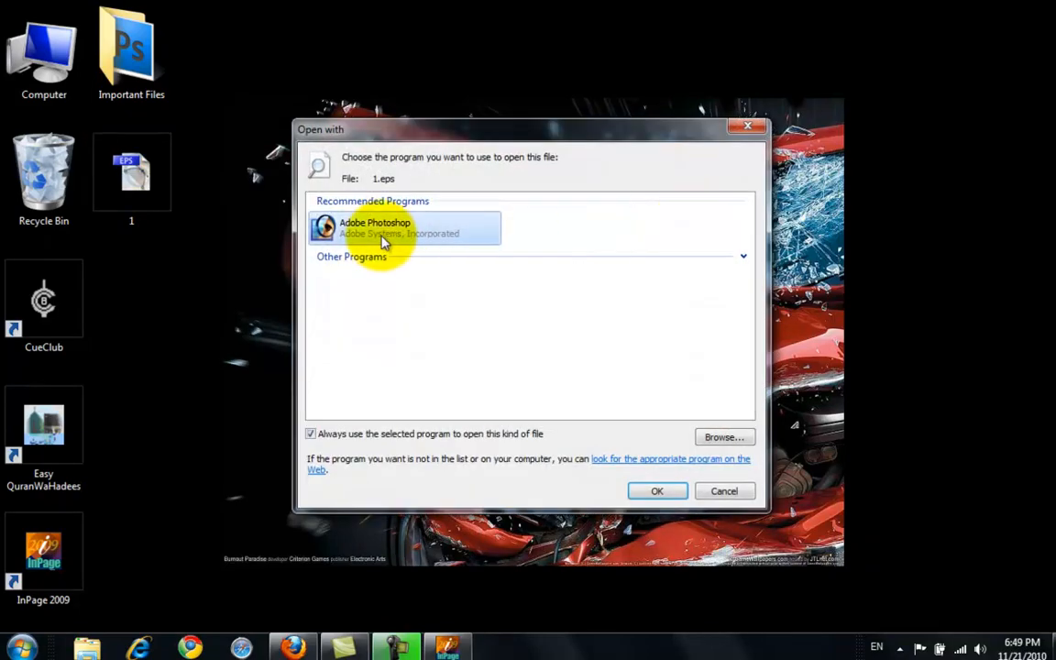
{"action": "left_click", "coordinate": [653, 490]}
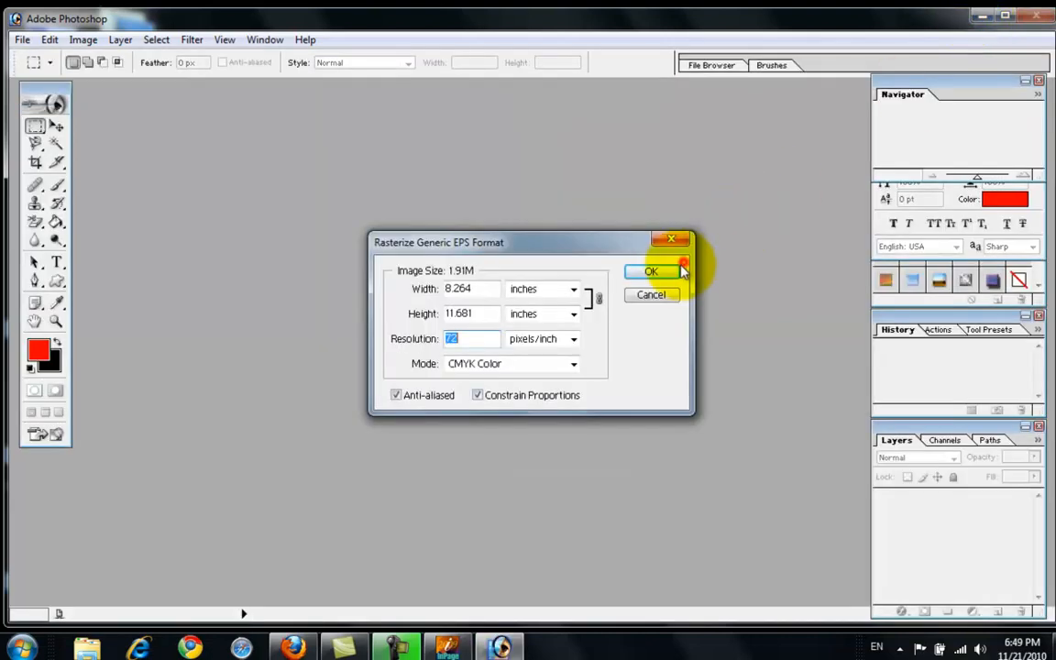
{"action": "left_click", "coordinate": [679, 269]}
{"action": "left_click", "coordinate": [979, 16]}
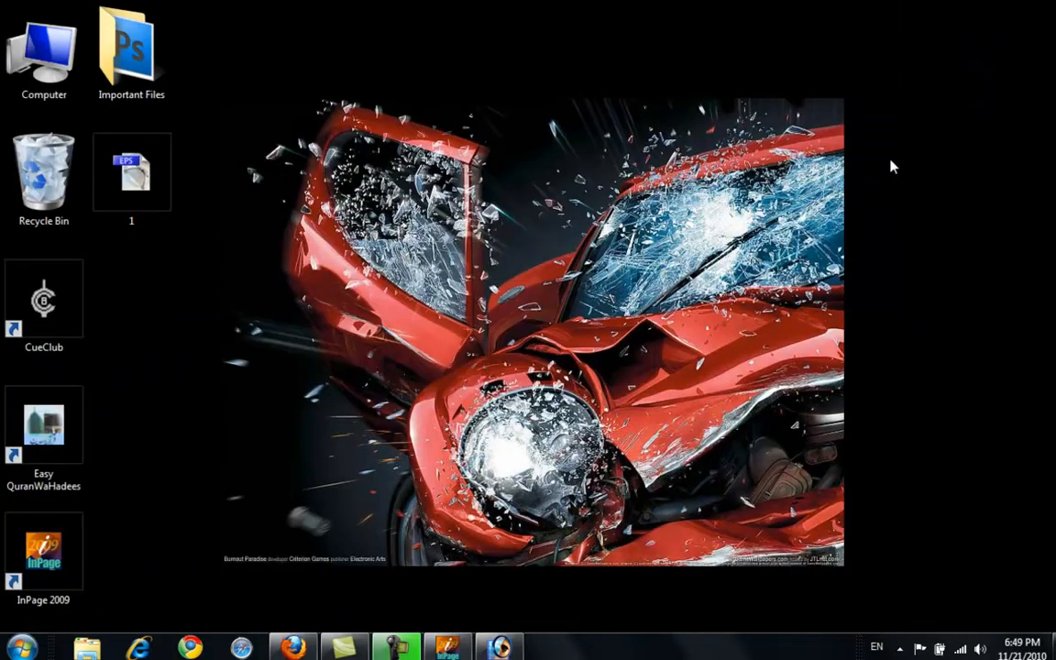
Open the Greeting Section folder on drive D: under Pakistani Point and Uploaded Data on PP.
{"action": "double_click", "coordinate": [43, 50]}
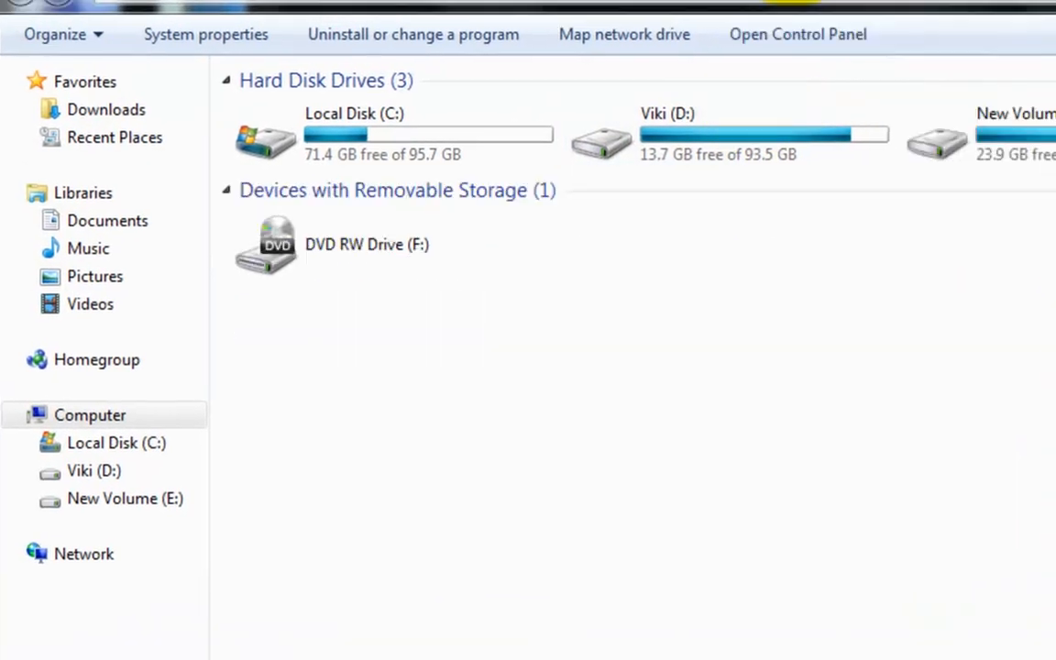
{"action": "double_click", "coordinate": [723, 145]}
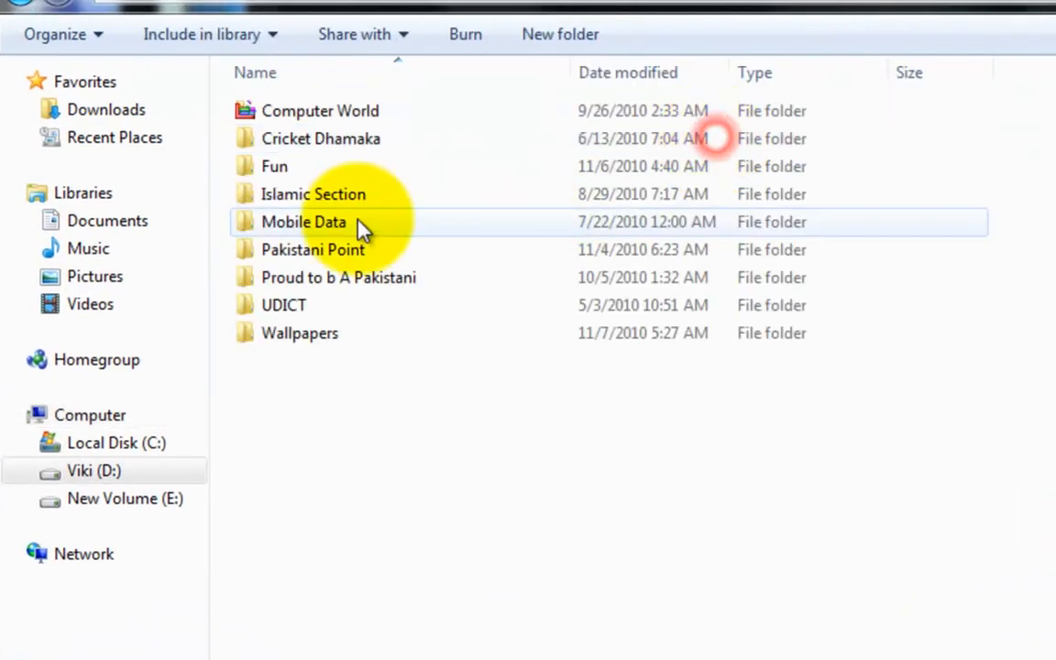
{"action": "double_click", "coordinate": [327, 257]}
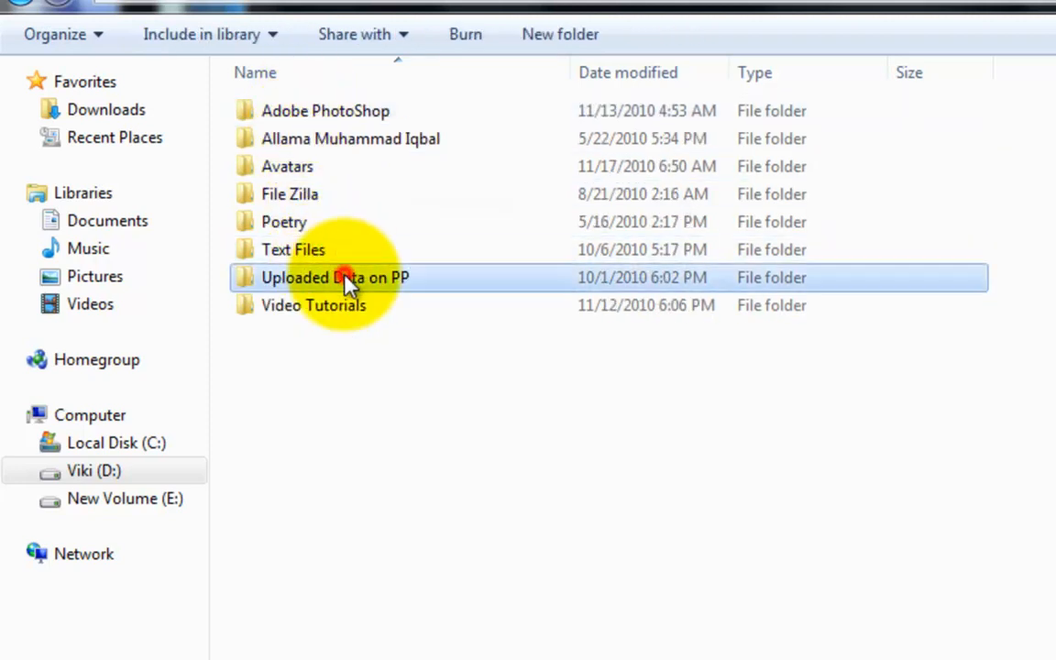
{"action": "double_click", "coordinate": [345, 277]}
{"action": "double_click", "coordinate": [299, 141]}
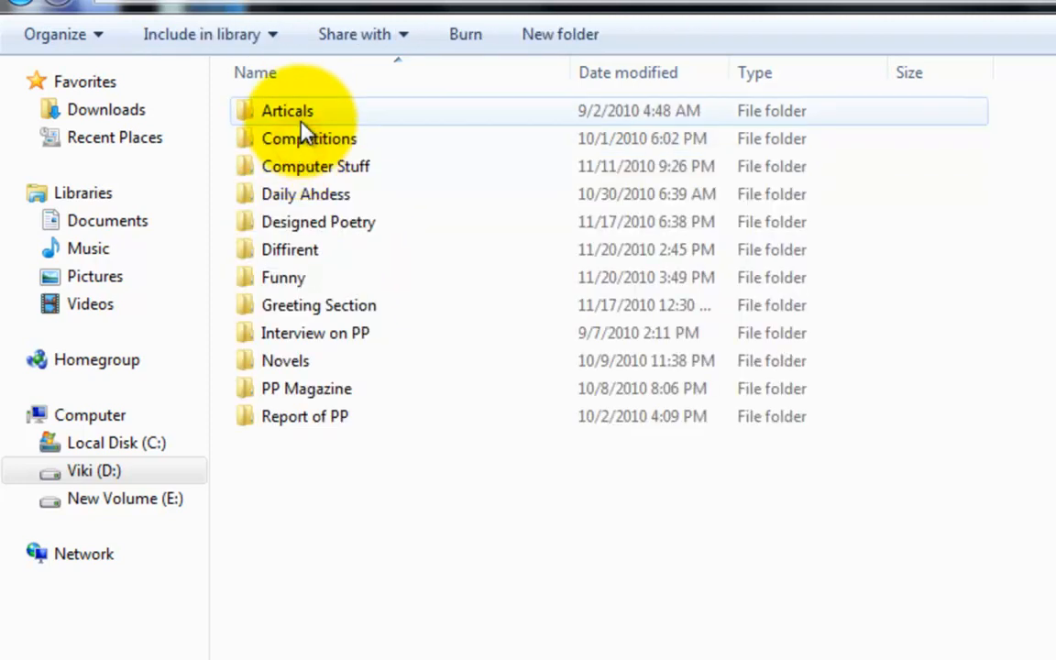
{"action": "double_click", "coordinate": [299, 111]}
{"action": "left_click", "coordinate": [17, 7]}
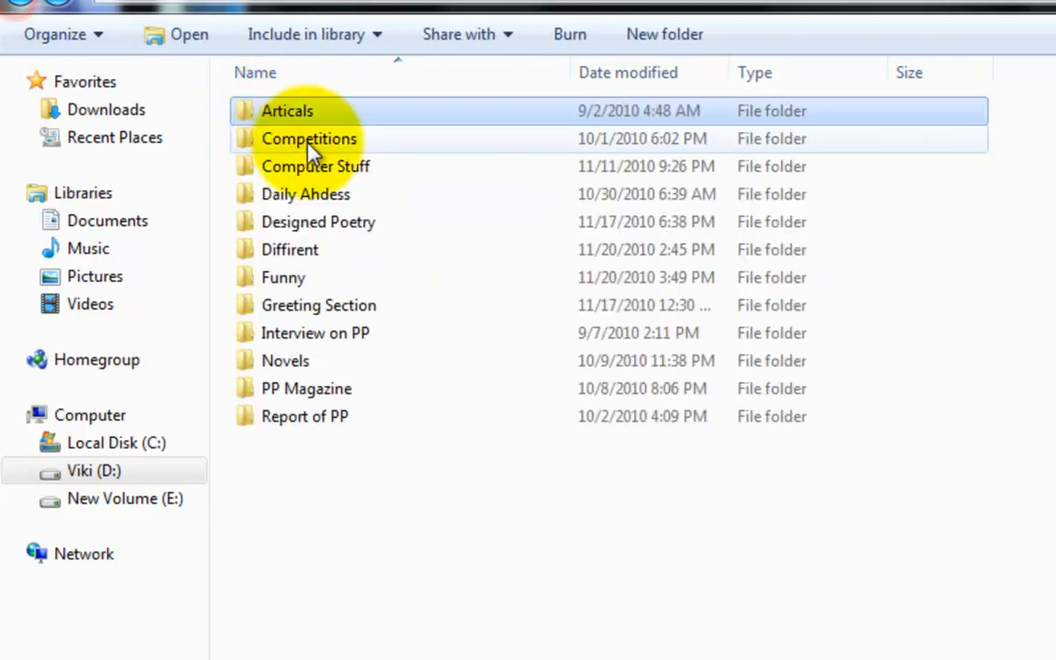
{"action": "double_click", "coordinate": [338, 310]}
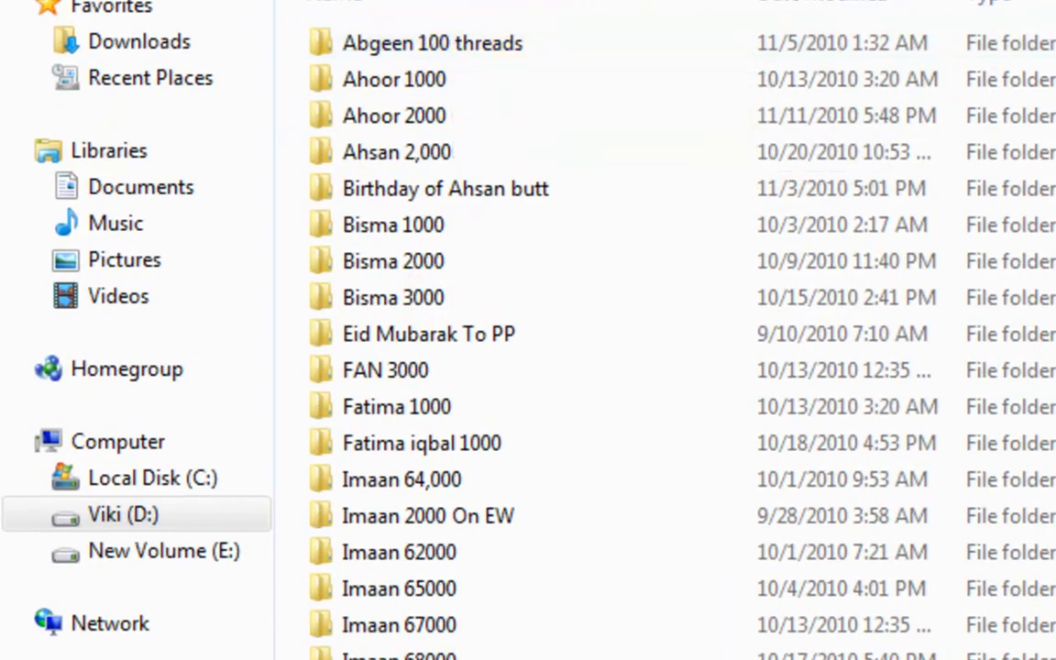
Look through the Greeting Section subfolders and examine the saved InPage files inside one of them.
{"action": "scroll", "coordinate": [614, 330], "scroll_direction": "down", "scroll_amount": 3}
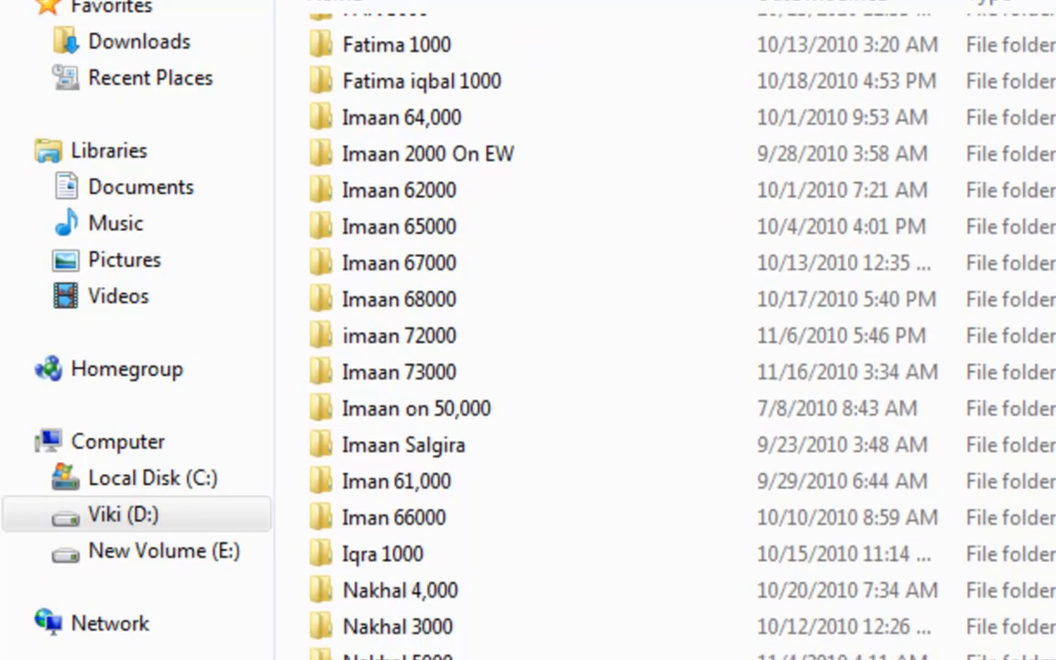
{"action": "scroll", "coordinate": [371, 561], "scroll_direction": "down", "scroll_amount": 3}
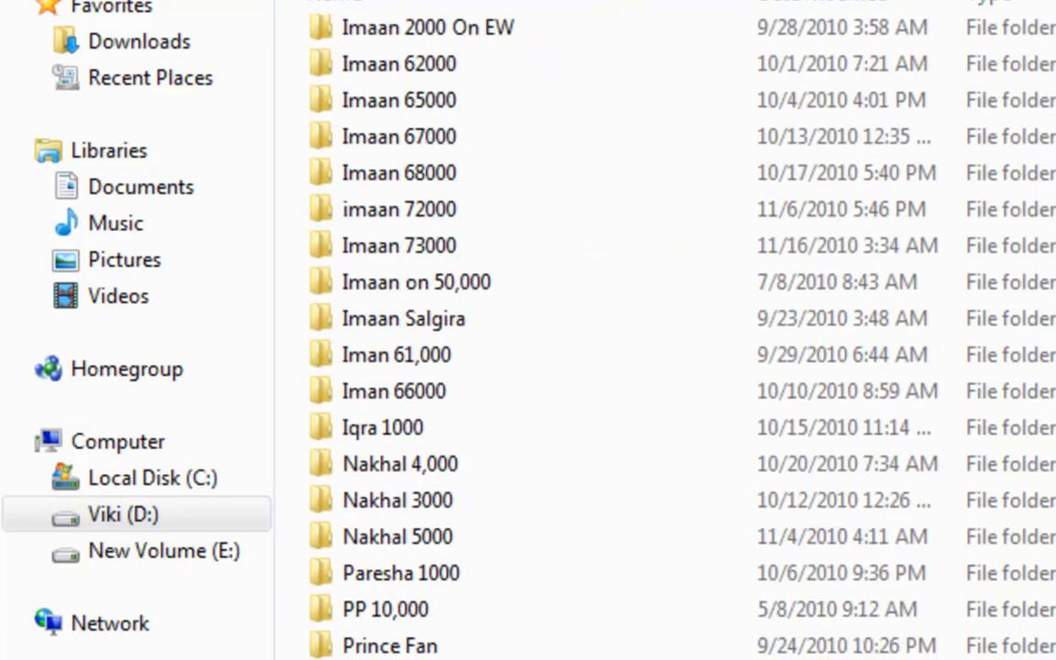
{"action": "double_click", "coordinate": [389, 621]}
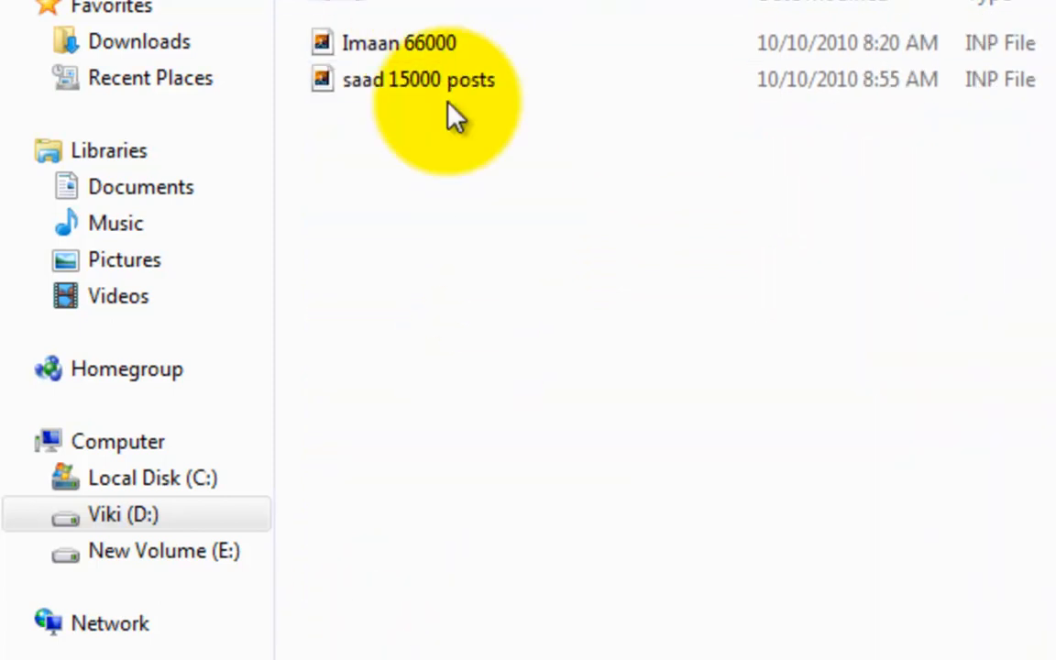
{"action": "key", "text": "BackSpace"}
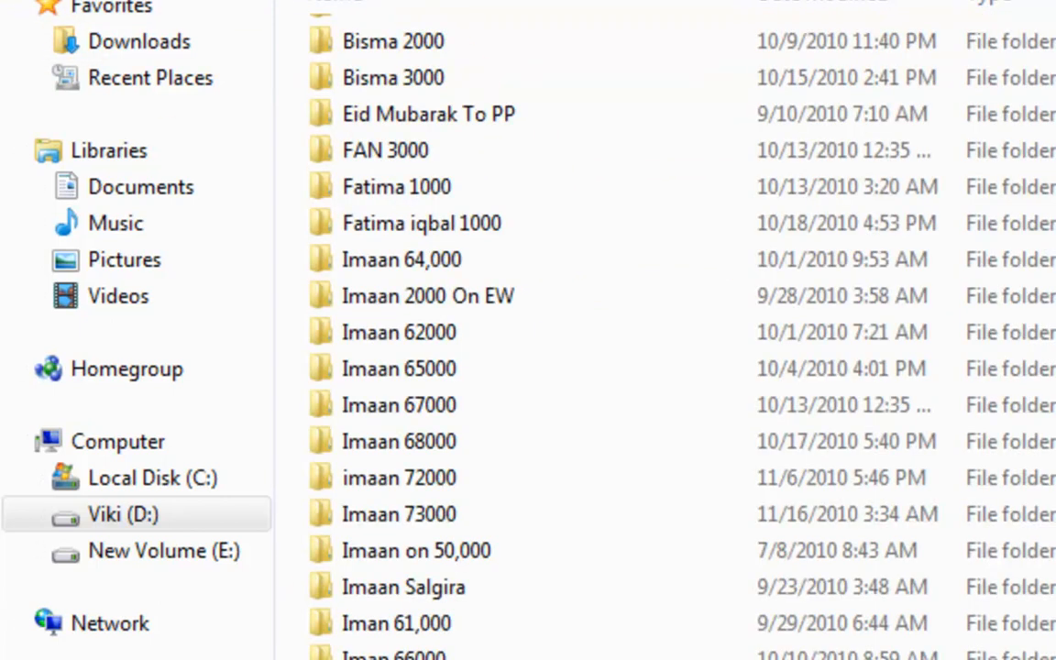
{"action": "scroll", "coordinate": [615, 330], "scroll_direction": "down", "scroll_amount": 3}
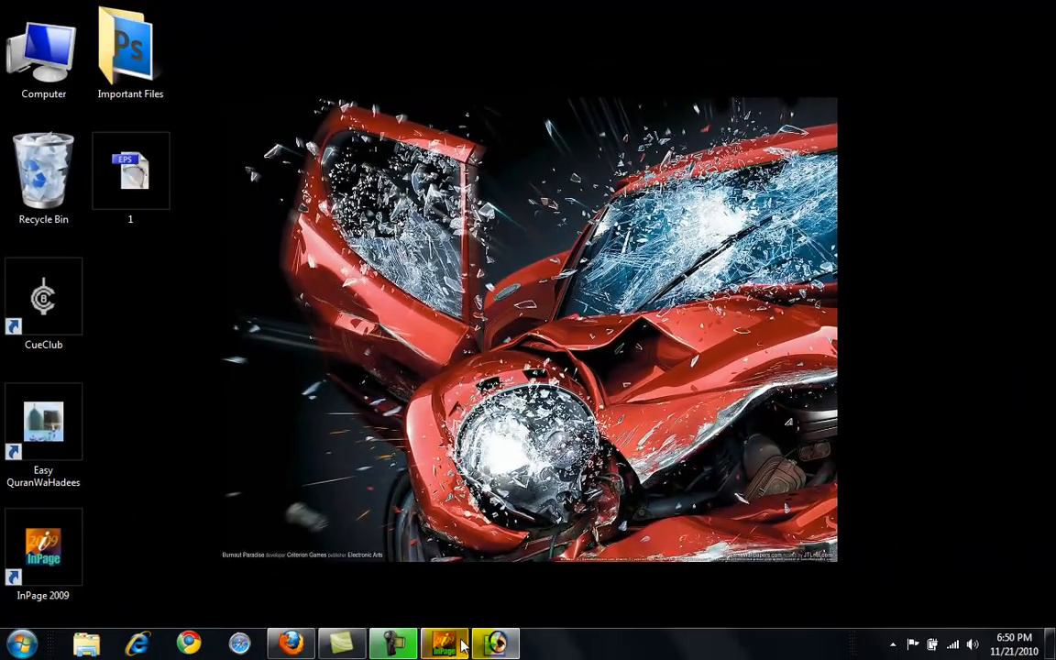
Switch back to the Untitled-1 document in InPage and go to page 1.
{"action": "left_click", "coordinate": [461, 644]}
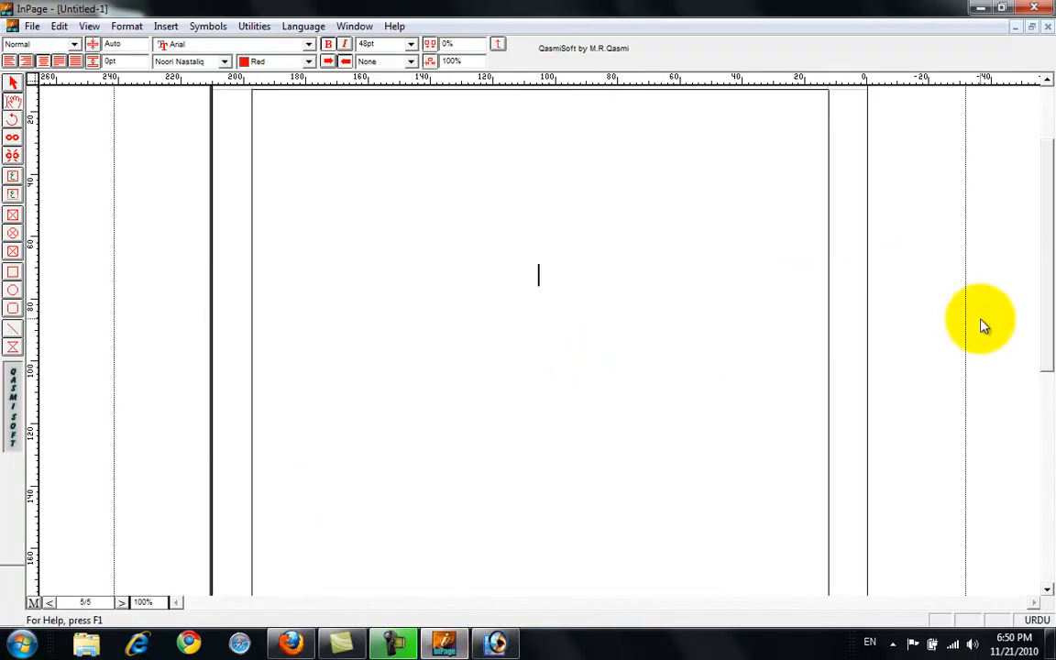
{"action": "left_click_drag", "start_coordinate": [1048, 315], "coordinate": [1047, 190]}
{"action": "left_click", "coordinate": [108, 594]}
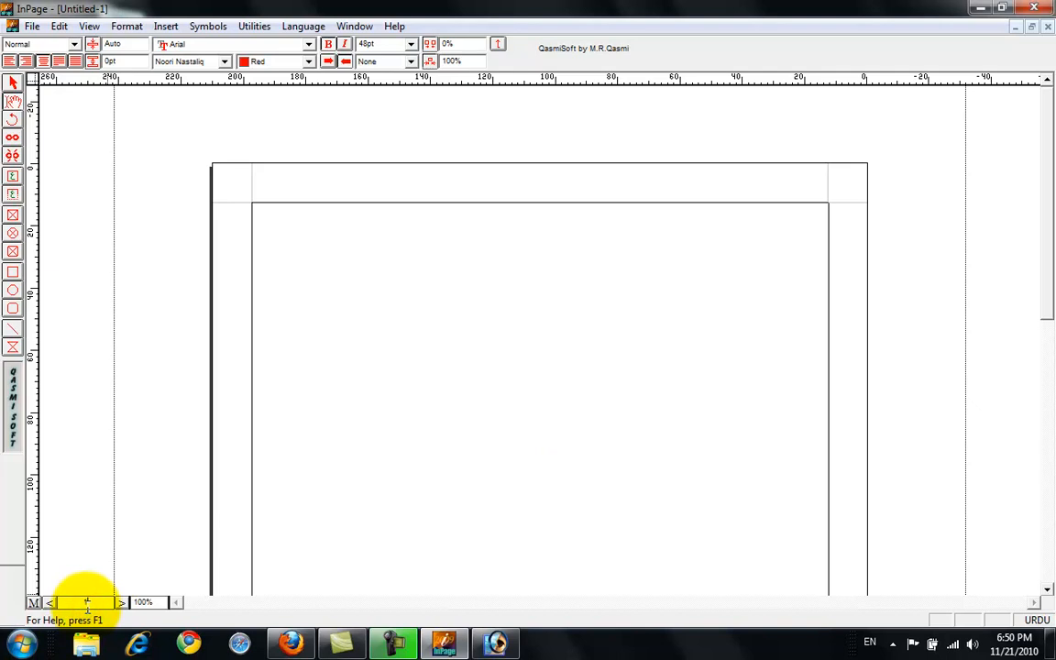
{"action": "key", "text": "Return"}
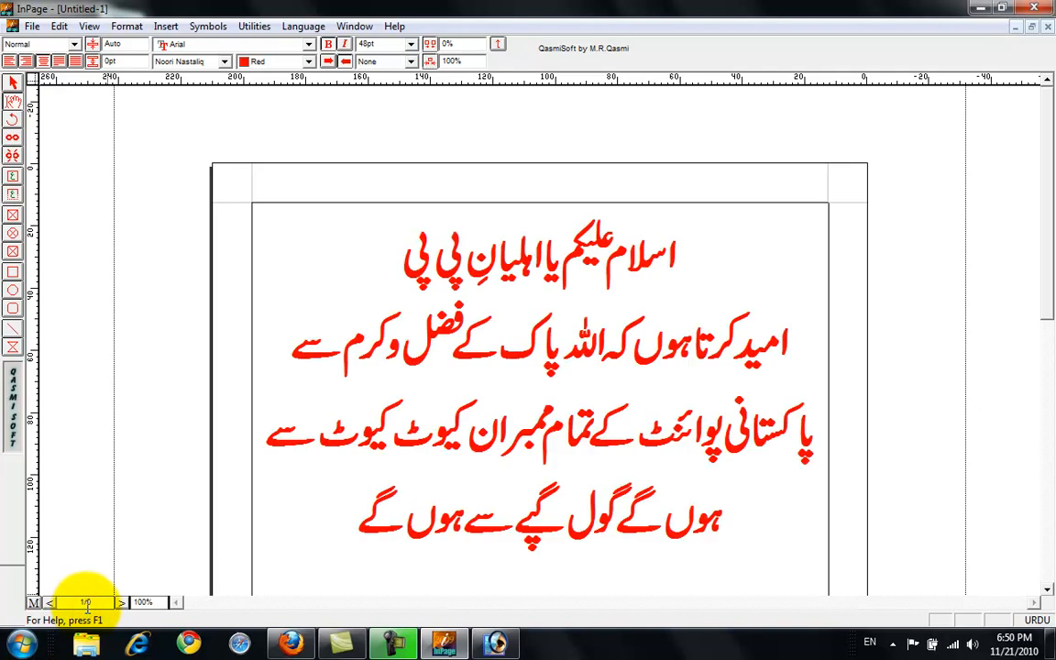
Save the document to the desktop as an InPage file named 1 and open that saved file from the desktop.
{"action": "left_click", "coordinate": [36, 25]}
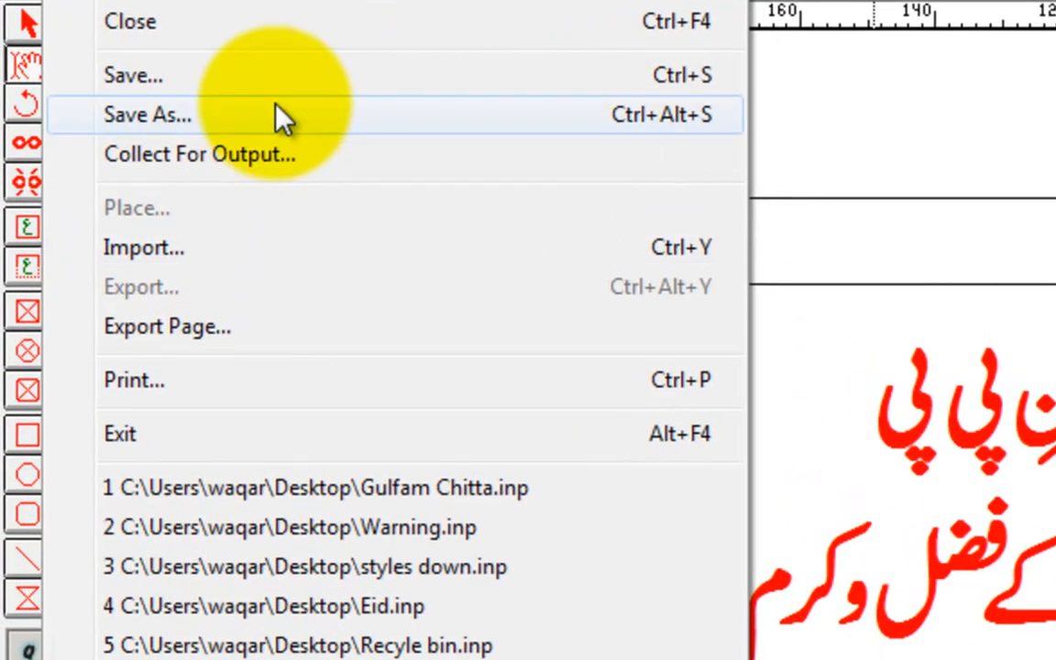
{"action": "left_click", "coordinate": [273, 82]}
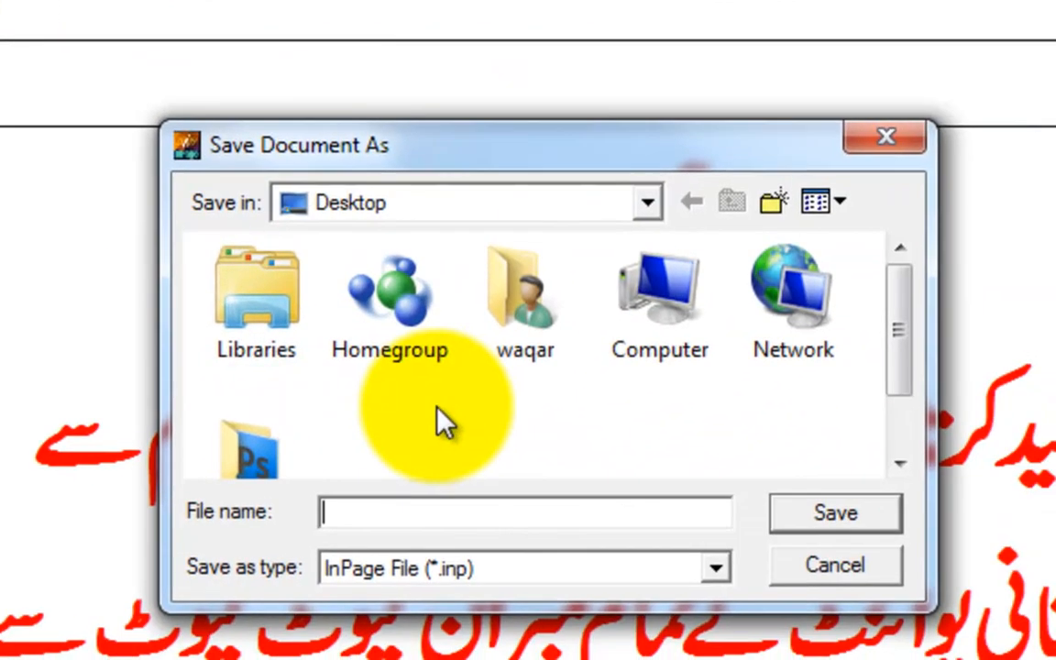
{"action": "type", "text": "1"}
{"action": "left_click", "coordinate": [885, 520]}
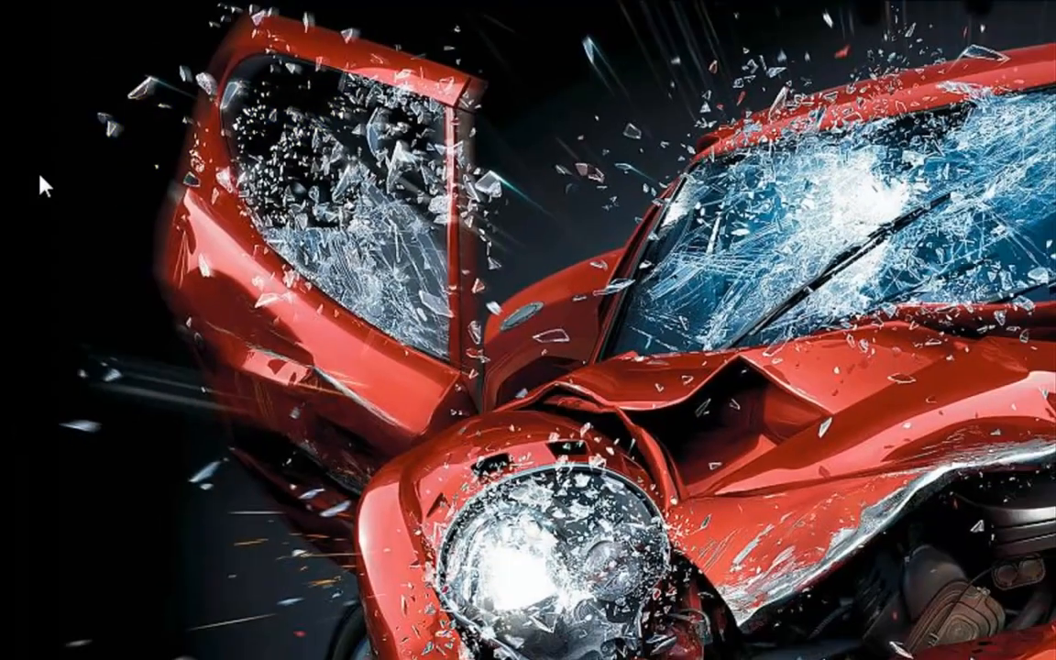
{"action": "double_click", "coordinate": [158, 316]}
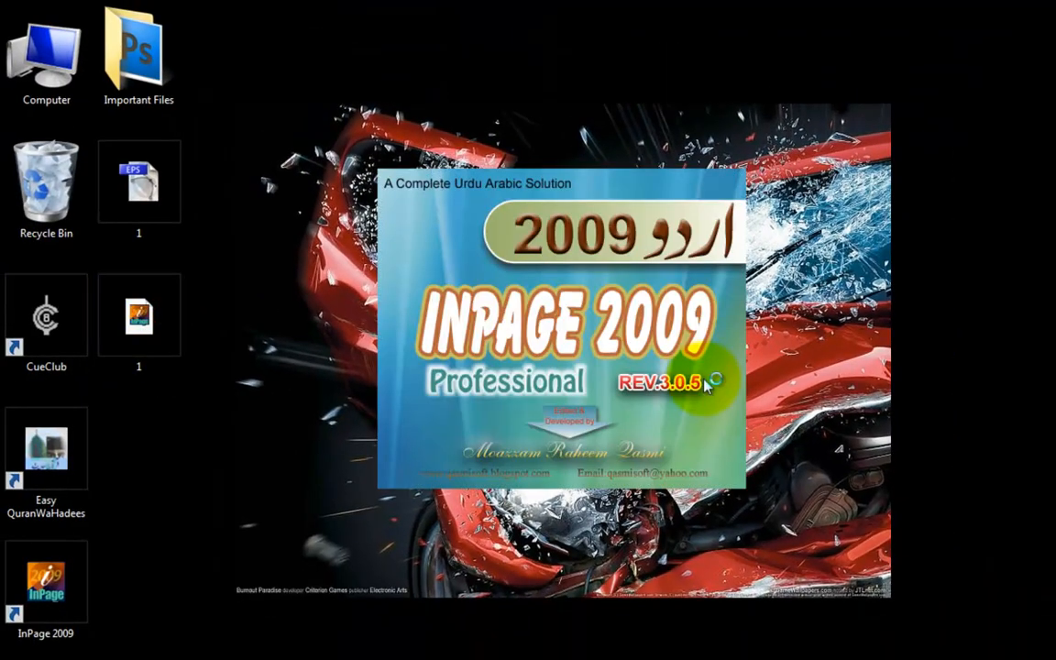